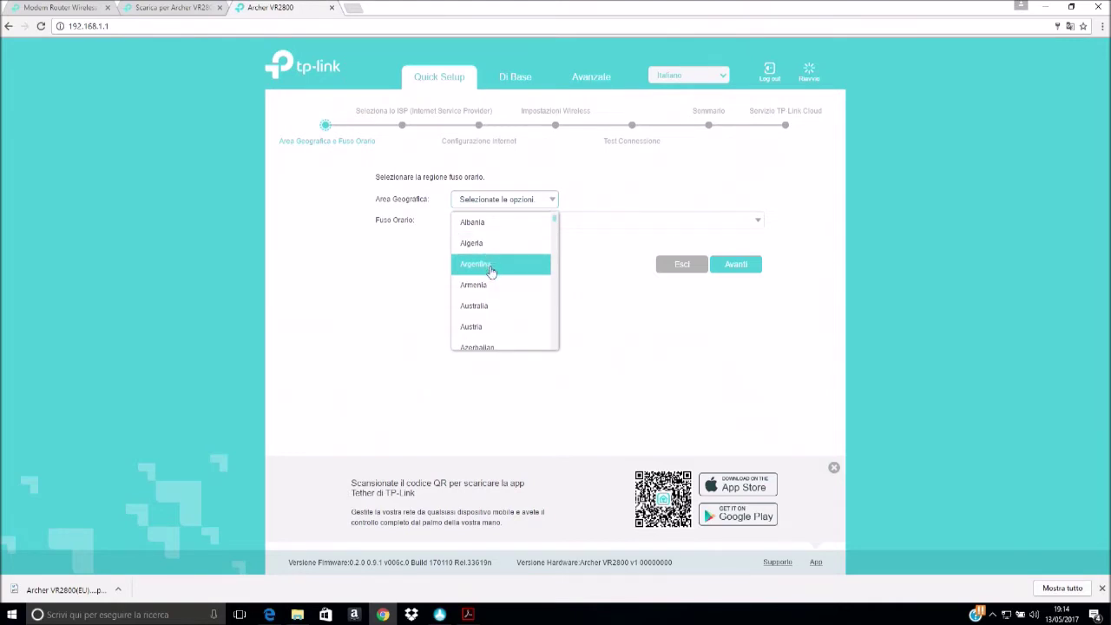
# Set the geographic area to Italy and the time zone to (GMT+01:00) Amsterdam, Berlino, Roma, and proceed to the ISP selection.
pyautogui.scroll(-5, 509, 297)
pyautogui.scroll(-5, 509, 298)
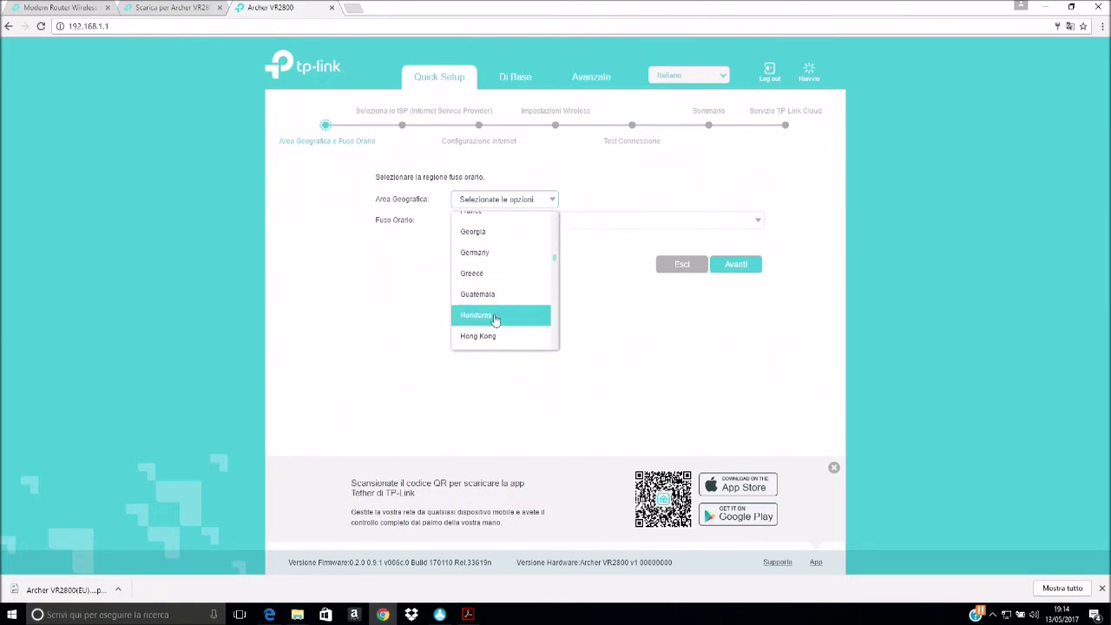
pyautogui.scroll(-4, 495, 310)
pyautogui.scroll(-2, 496, 310)
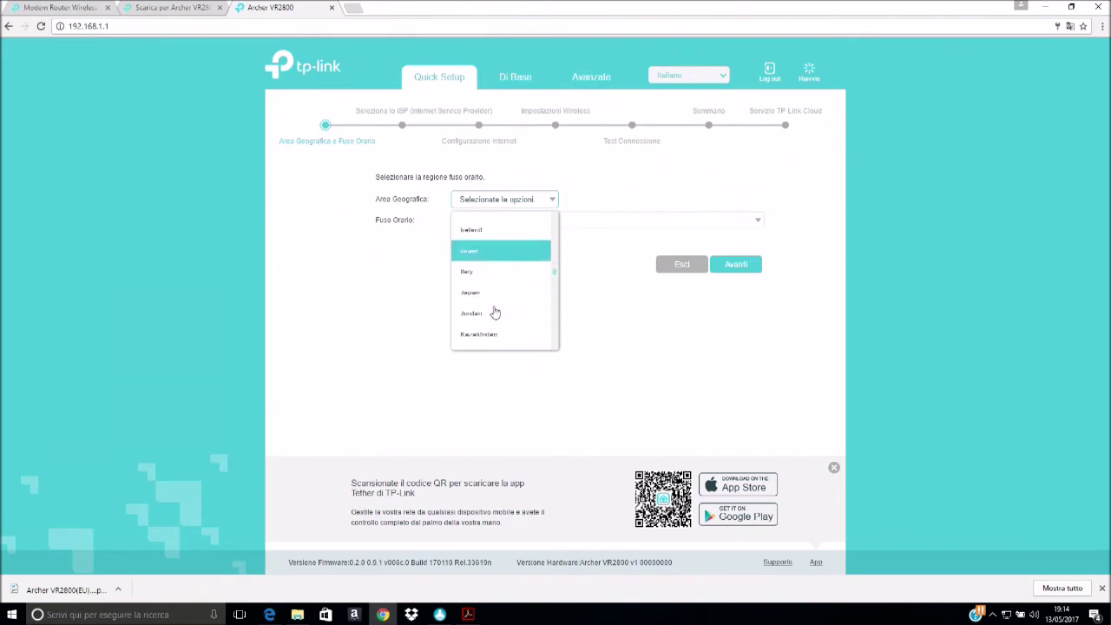
pyautogui.click(494, 290)
pyautogui.click(554, 223)
pyautogui.scroll(-6, 564, 313)
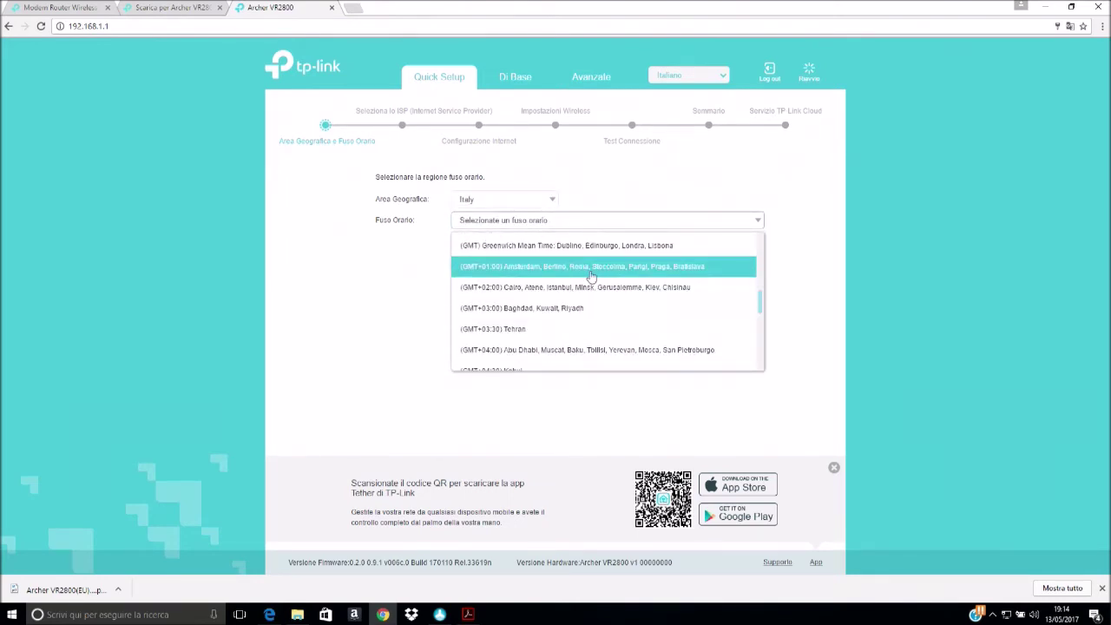
pyautogui.click(599, 269)
pyautogui.click(745, 273)
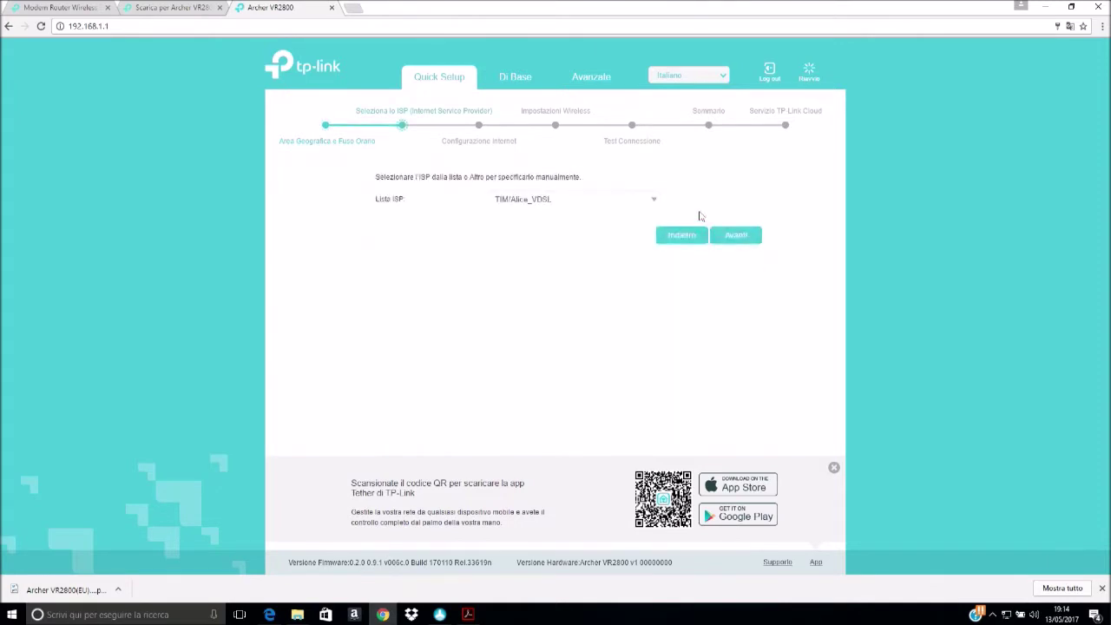
# Look through the provider options in the ISP list, and leave Quick Setup for the advanced status page.
pyautogui.click(655, 200)
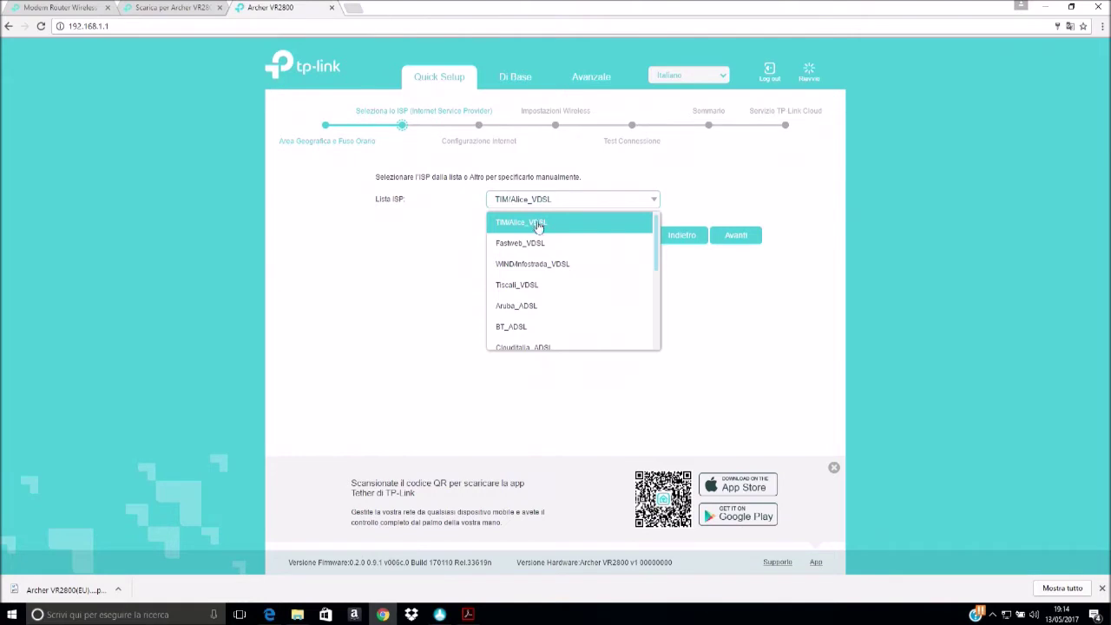
pyautogui.click(522, 87)
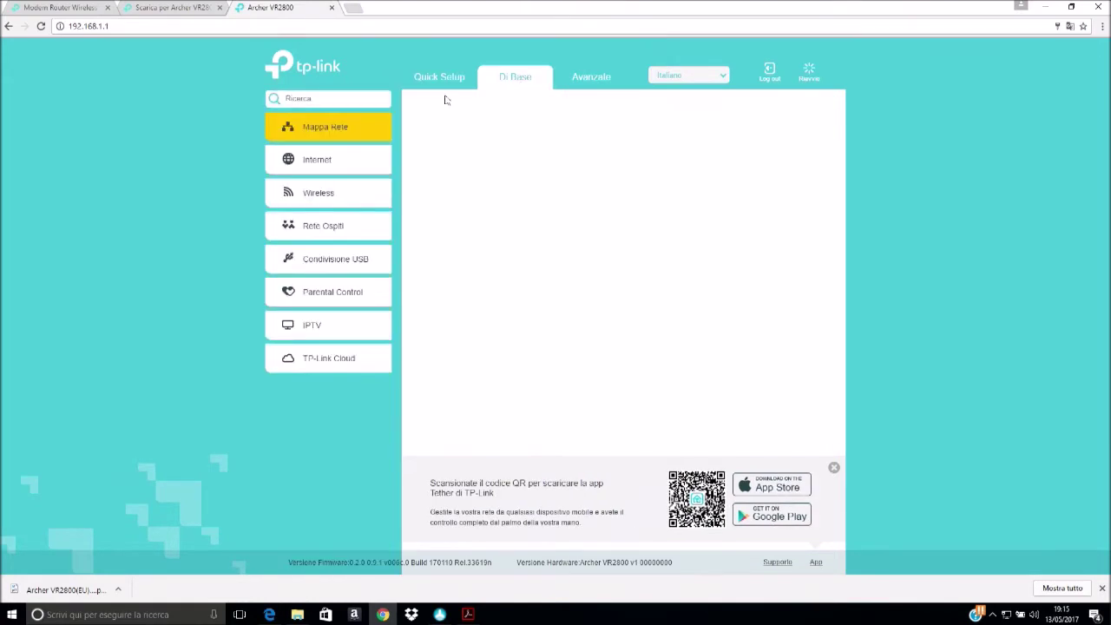
pyautogui.click(584, 83)
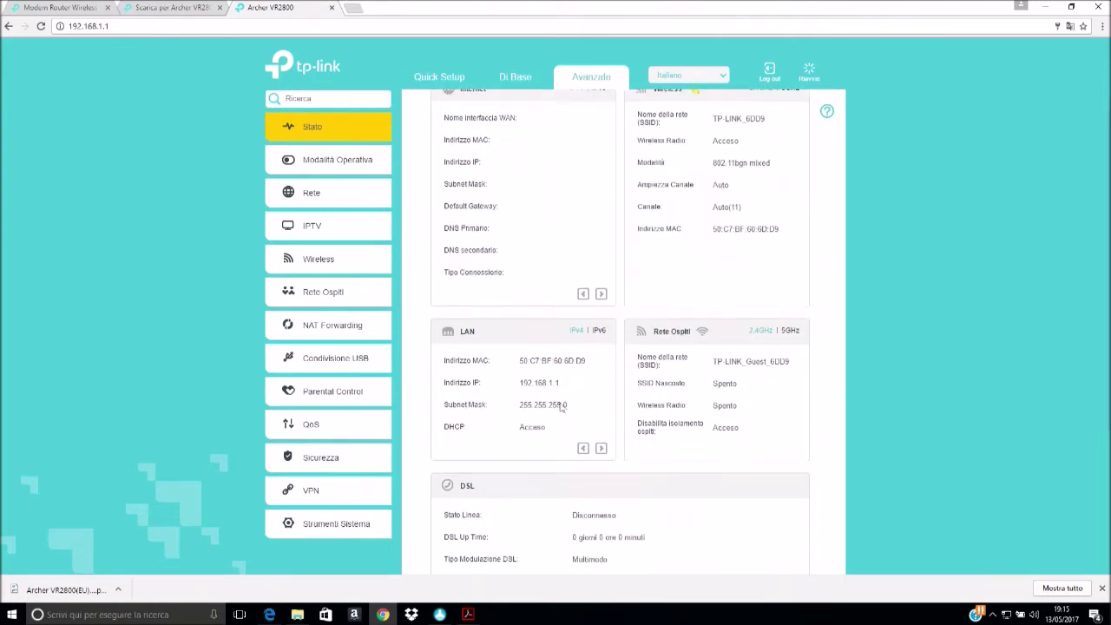
# Change the router's operating mode to Modalità Wireless Router, save it and confirm the change.
pyautogui.click(331, 176)
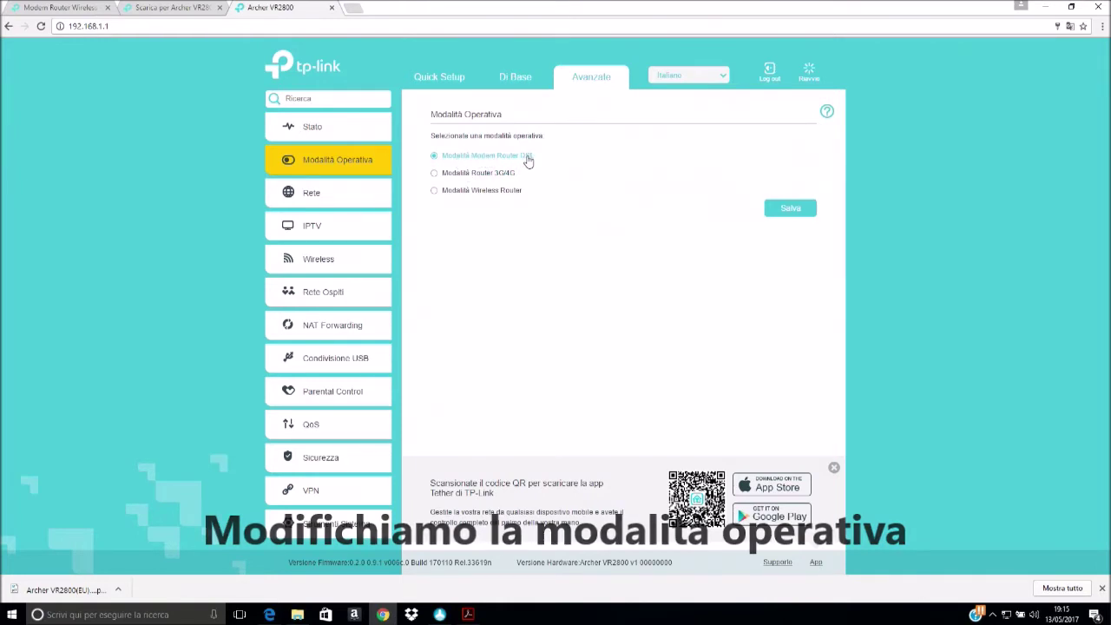
pyautogui.click(435, 192)
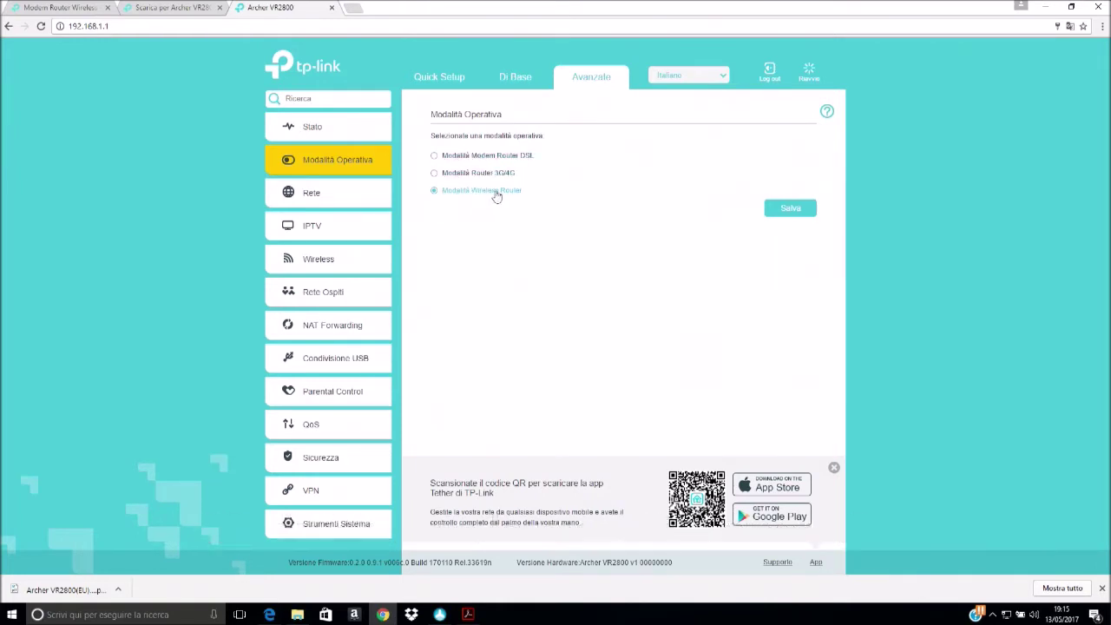
pyautogui.click(782, 209)
pyautogui.click(688, 293)
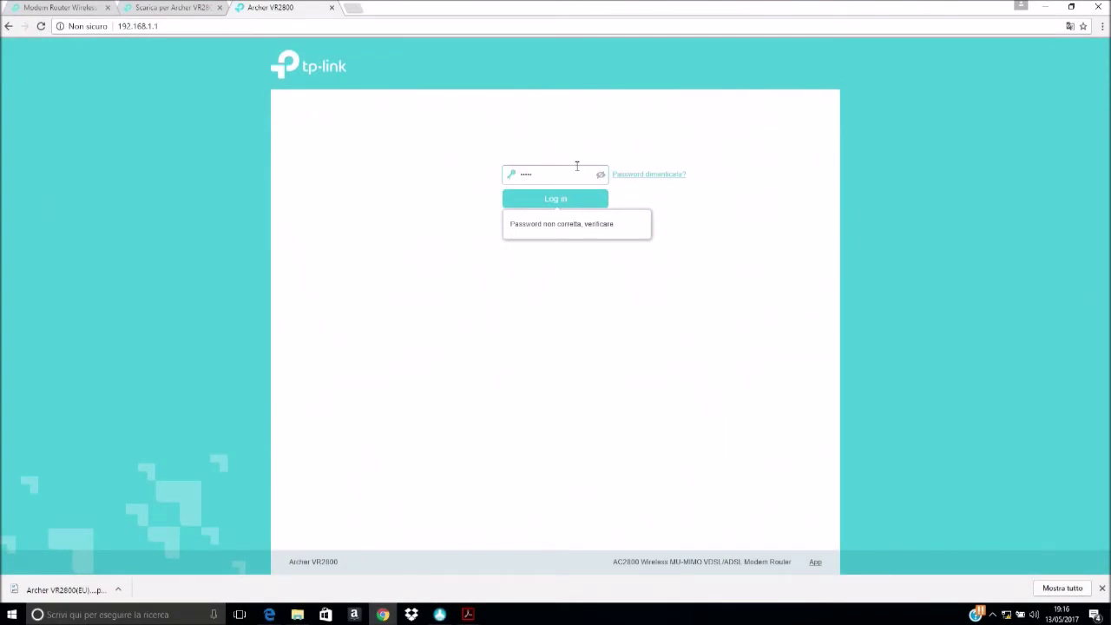
# Log back in with the router's login password, decline saving it in the browser, and check the selected operating mode.
pyautogui.press('Return')
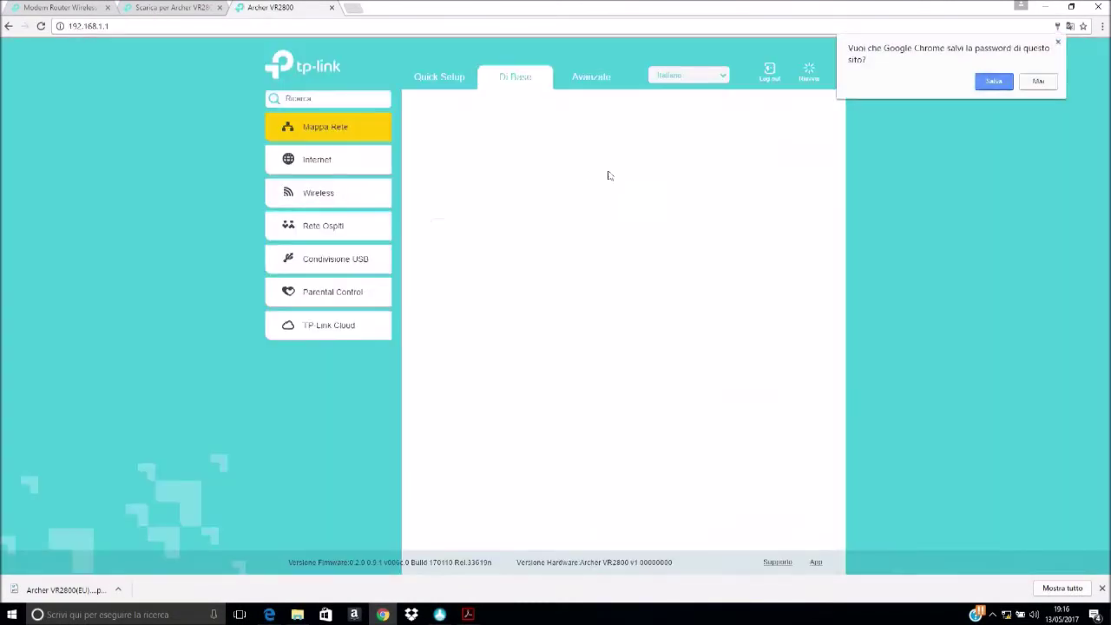
pyautogui.click(1035, 82)
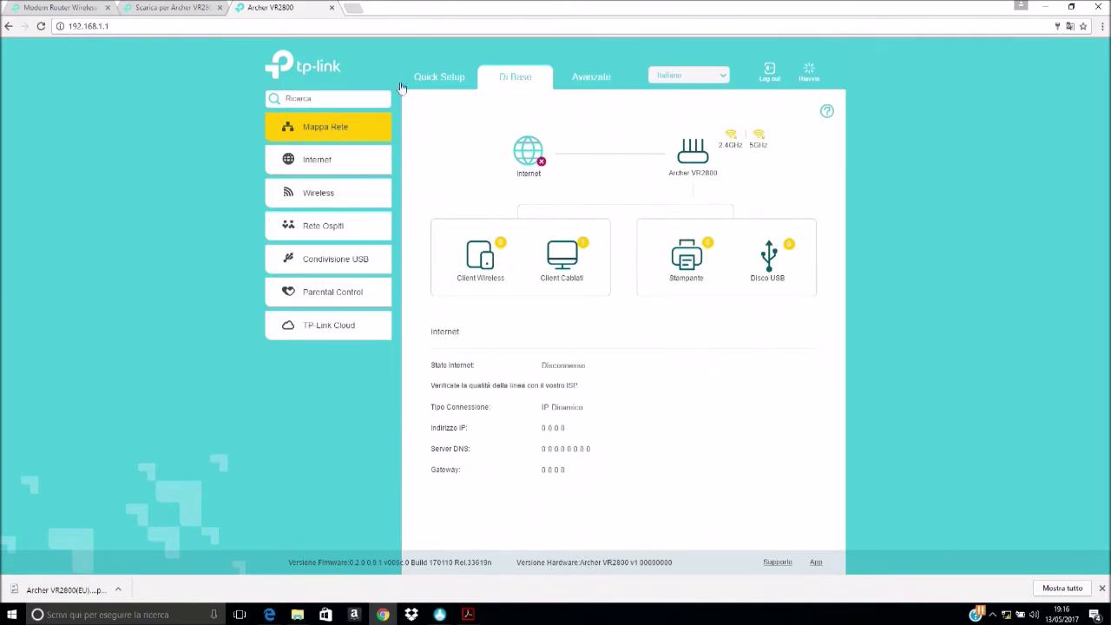
pyautogui.click(566, 86)
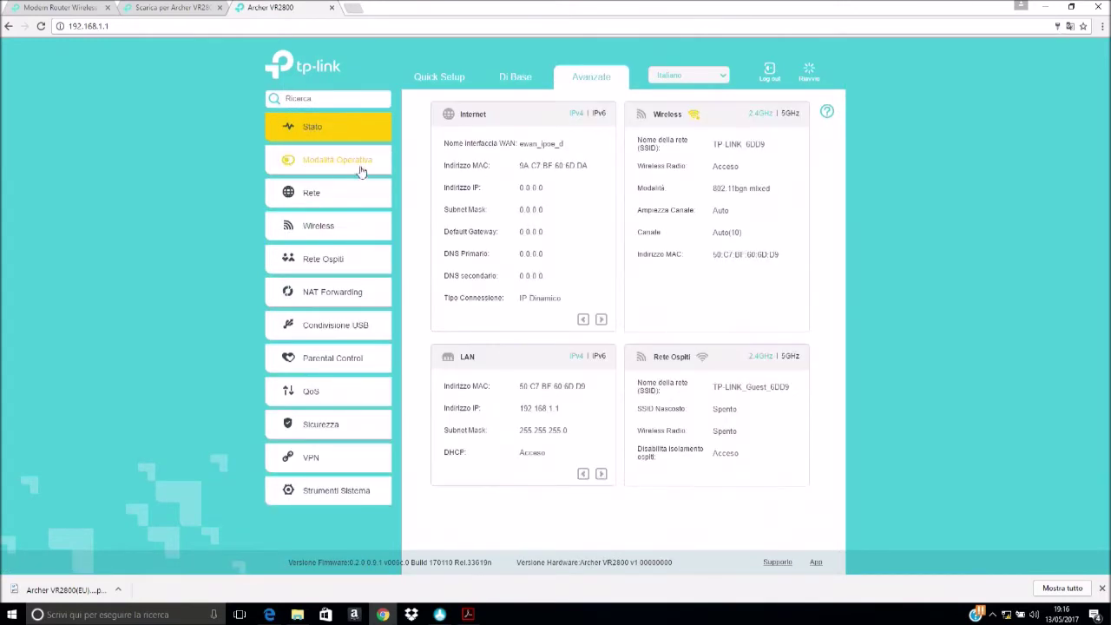
pyautogui.click(359, 162)
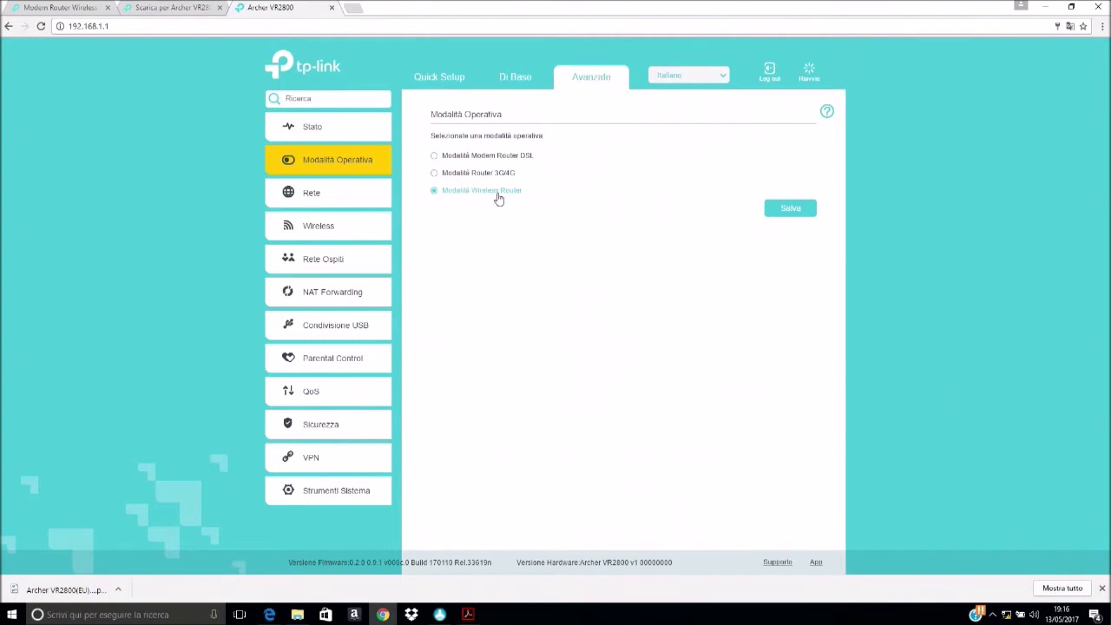
# Set the router's IP address in the LAN settings to 192.168.2.1, save it and confirm the change.
pyautogui.click(344, 201)
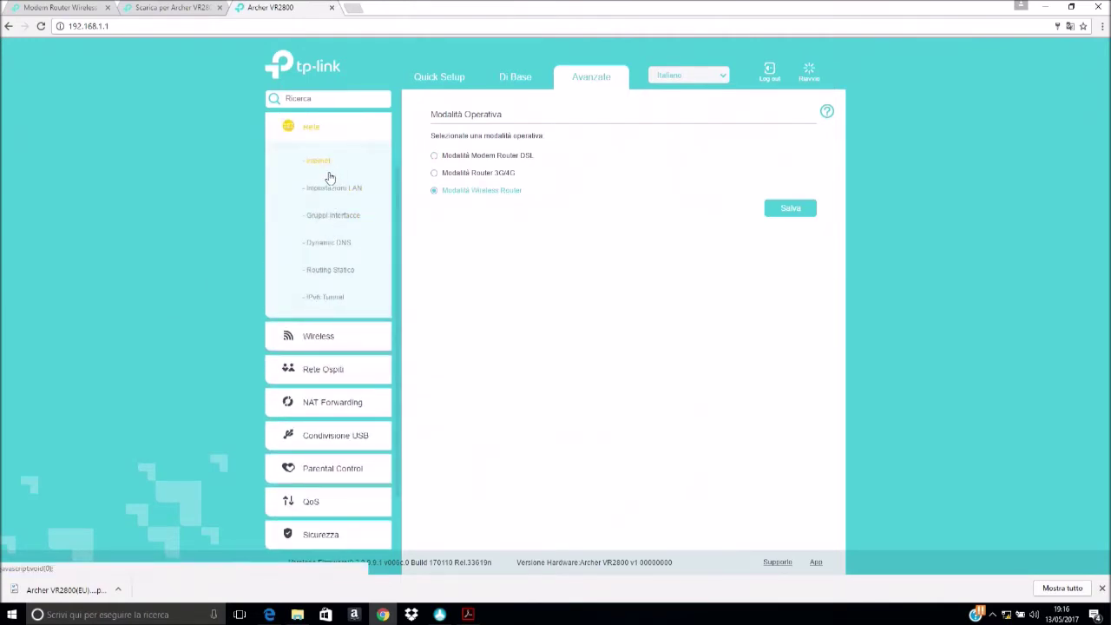
pyautogui.click(331, 188)
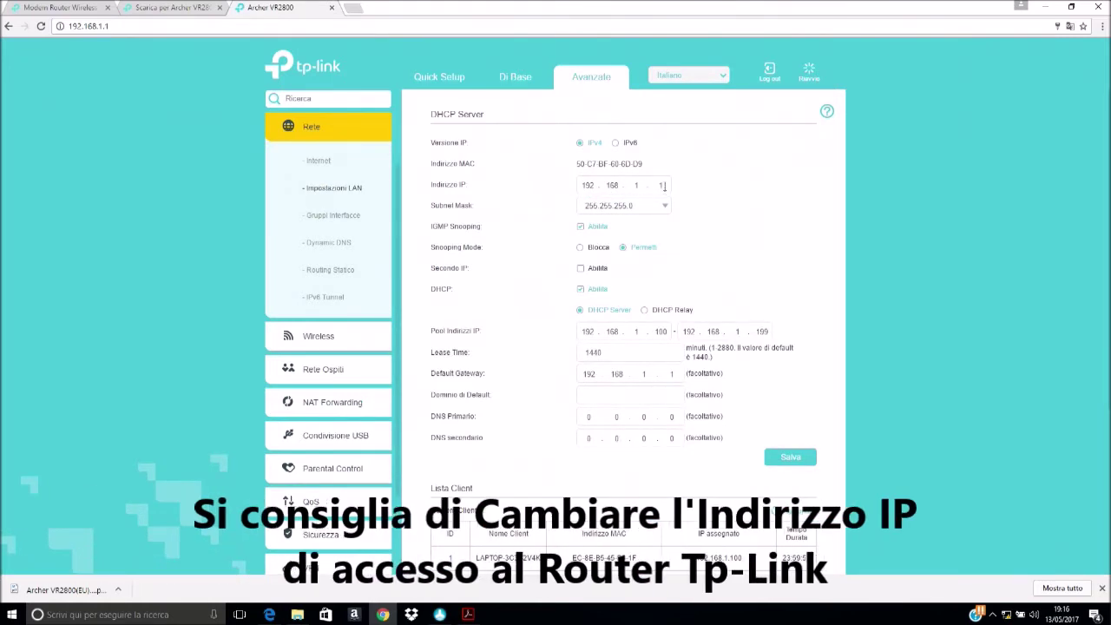
pyautogui.click(639, 184)
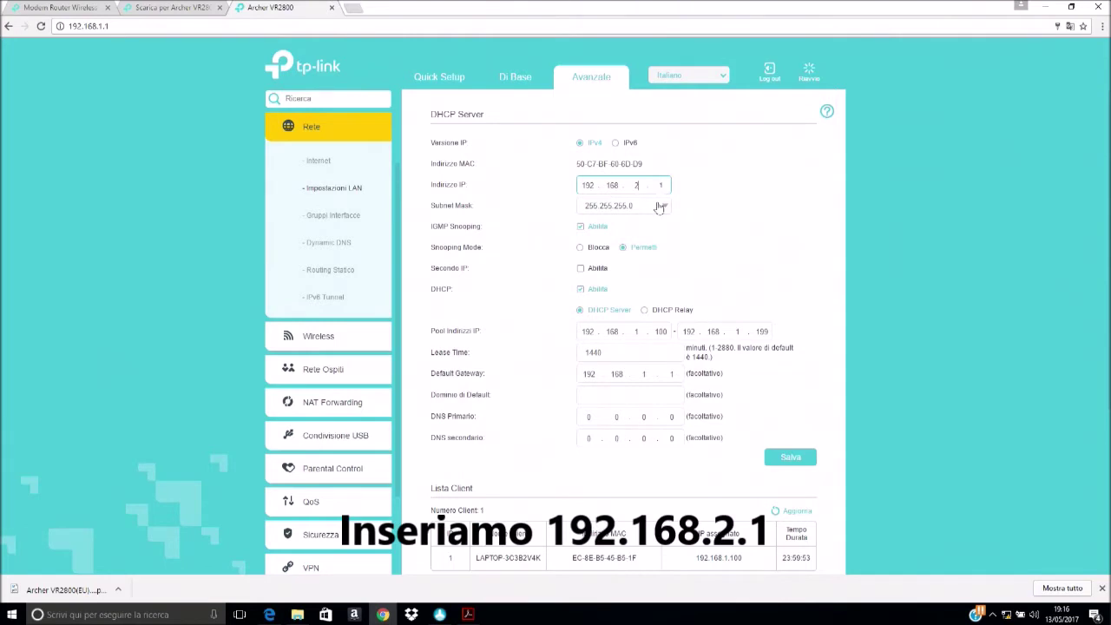
pyautogui.click(790, 456)
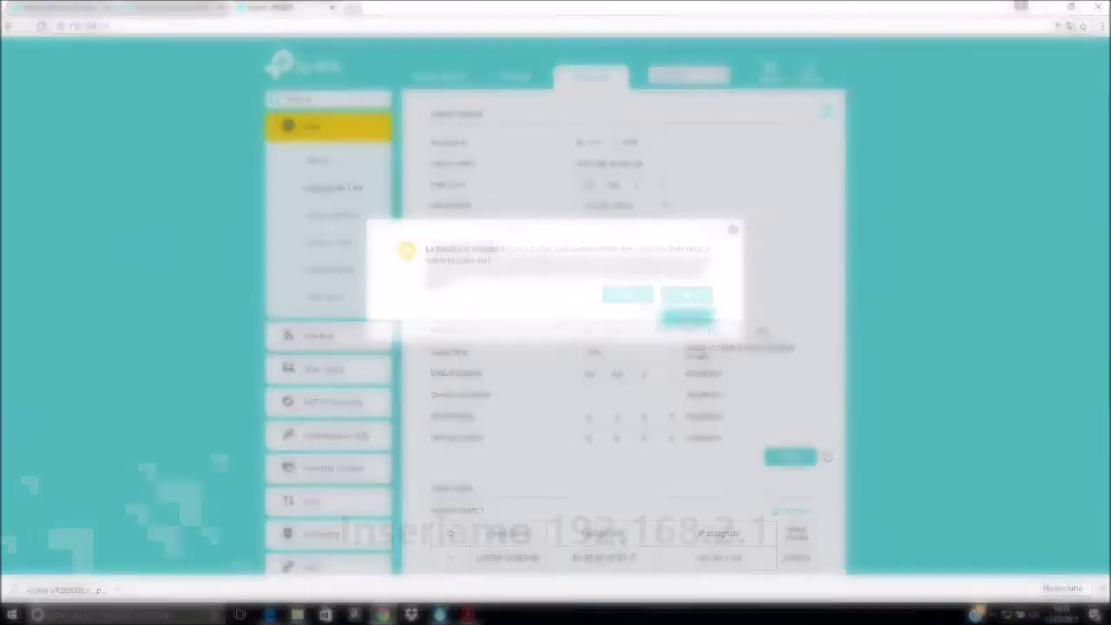
pyautogui.click(693, 299)
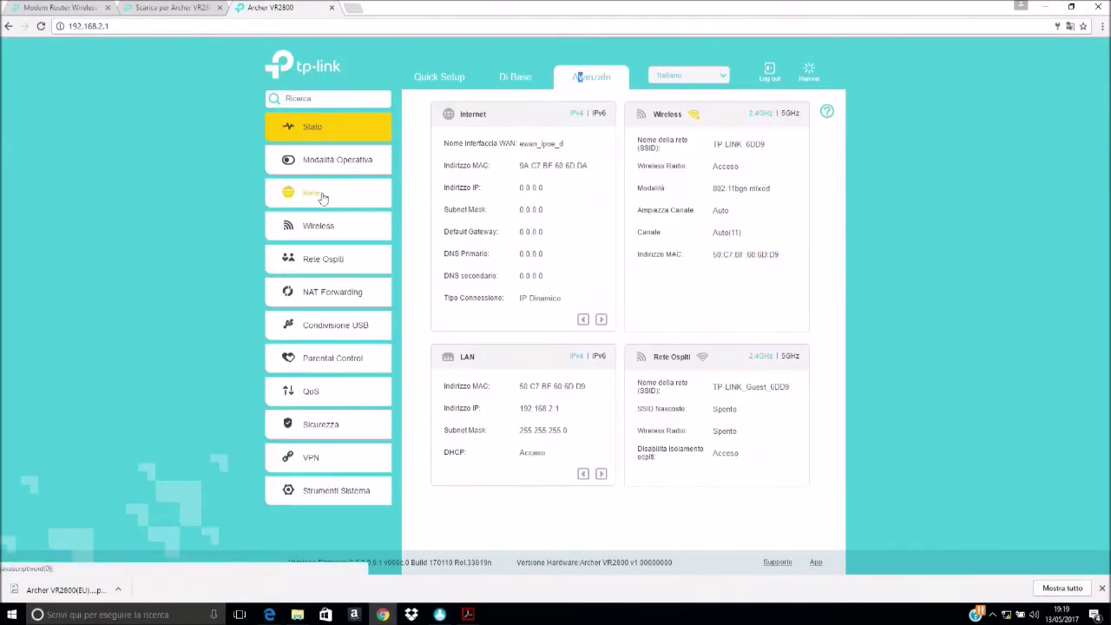
# Review the LAN settings, including the router IP address, the DHCP address pool, the client list and the address reservations.
pyautogui.click(322, 198)
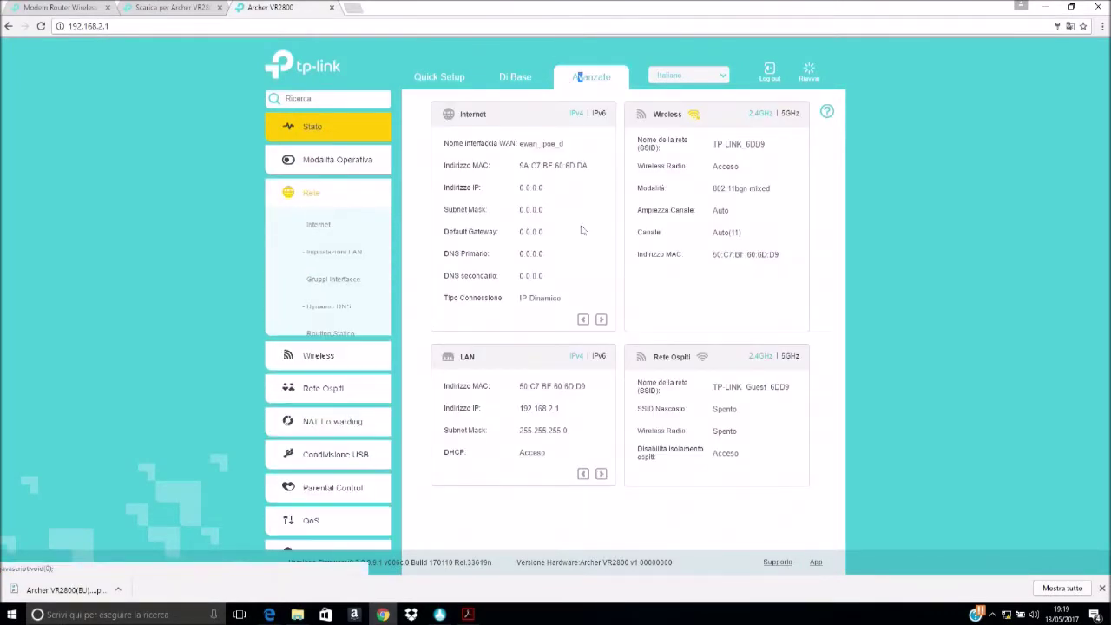
pyautogui.click(349, 188)
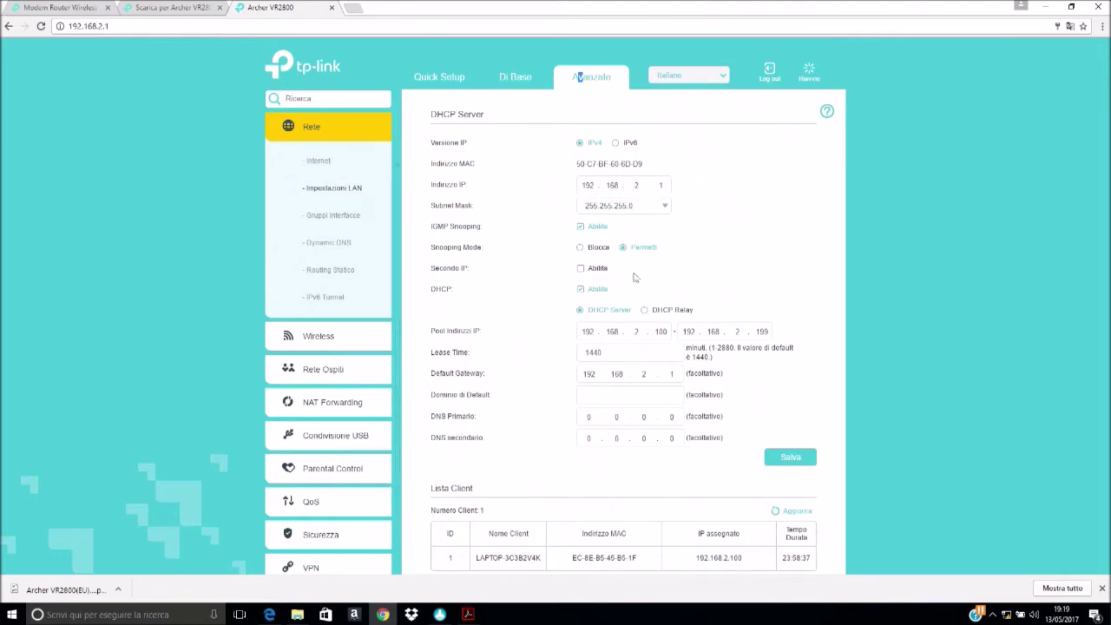
pyautogui.scroll(-2, 647, 320)
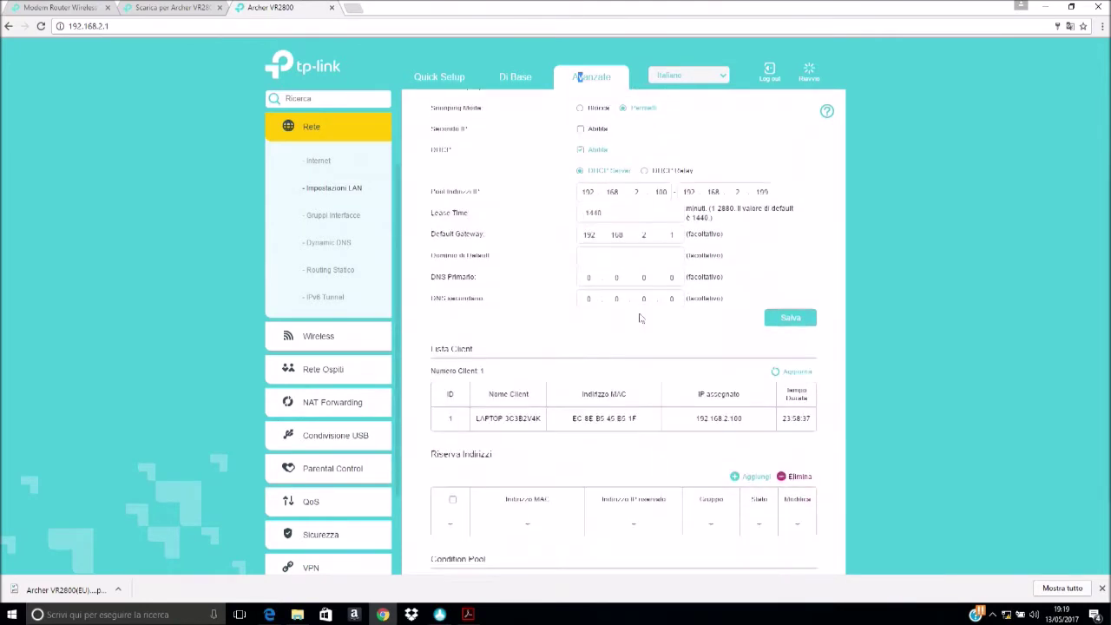
pyautogui.scroll(-1, 386, 341)
# Review the wireless settings for the 2.4 GHz and 5 GHz bands, including network name, security and password.
pyautogui.click(317, 288)
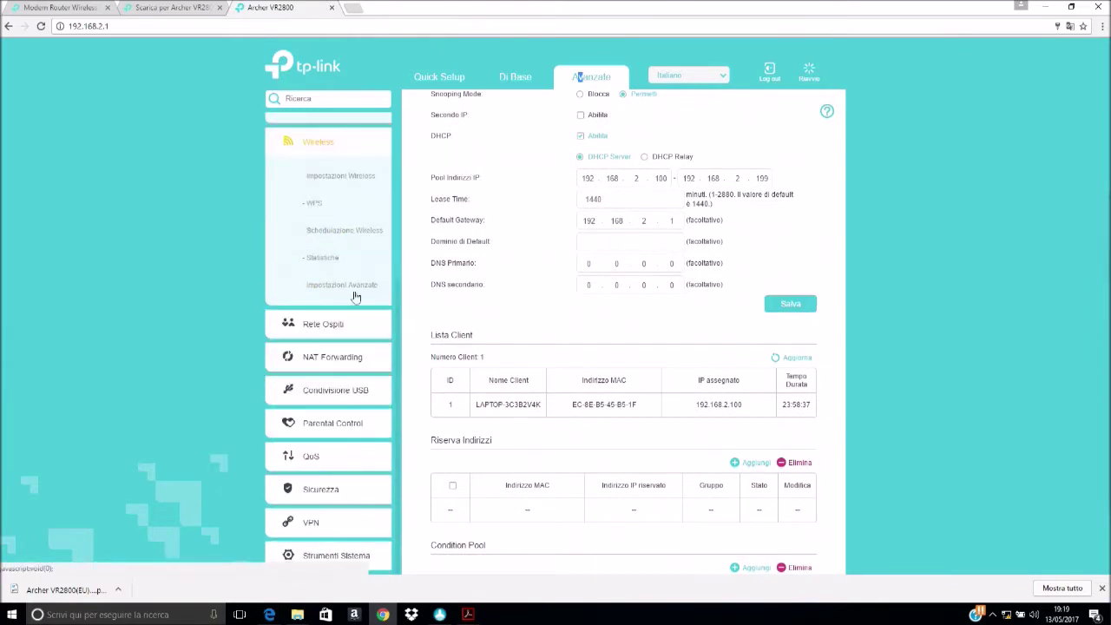
pyautogui.click(331, 181)
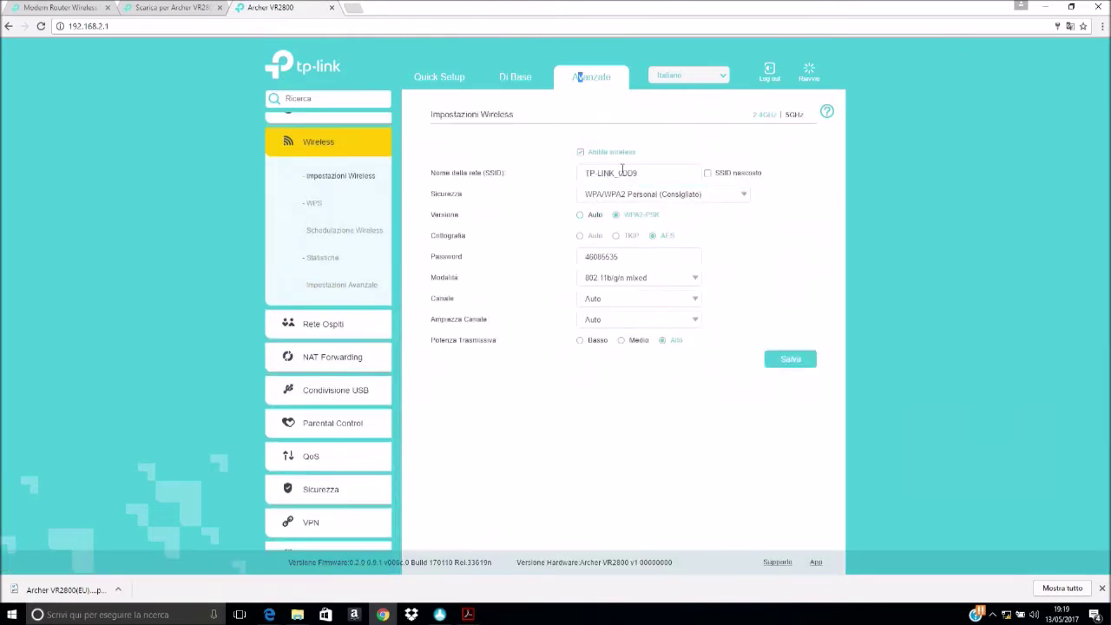
pyautogui.click(795, 114)
pyautogui.click(766, 115)
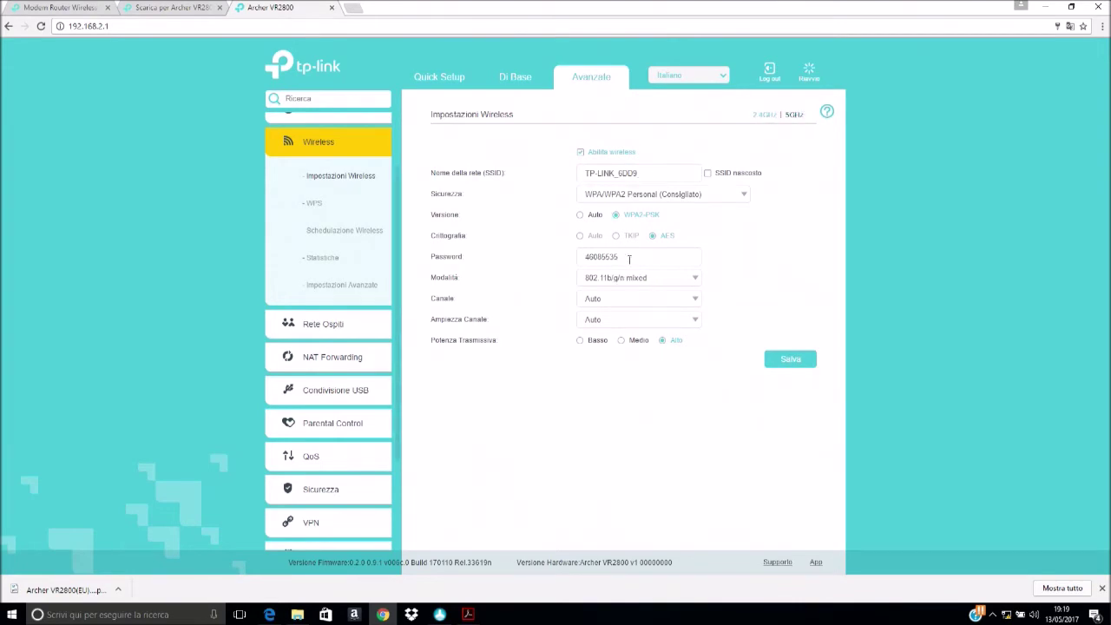
pyautogui.moveTo(618, 257); pyautogui.dragTo(578, 257)
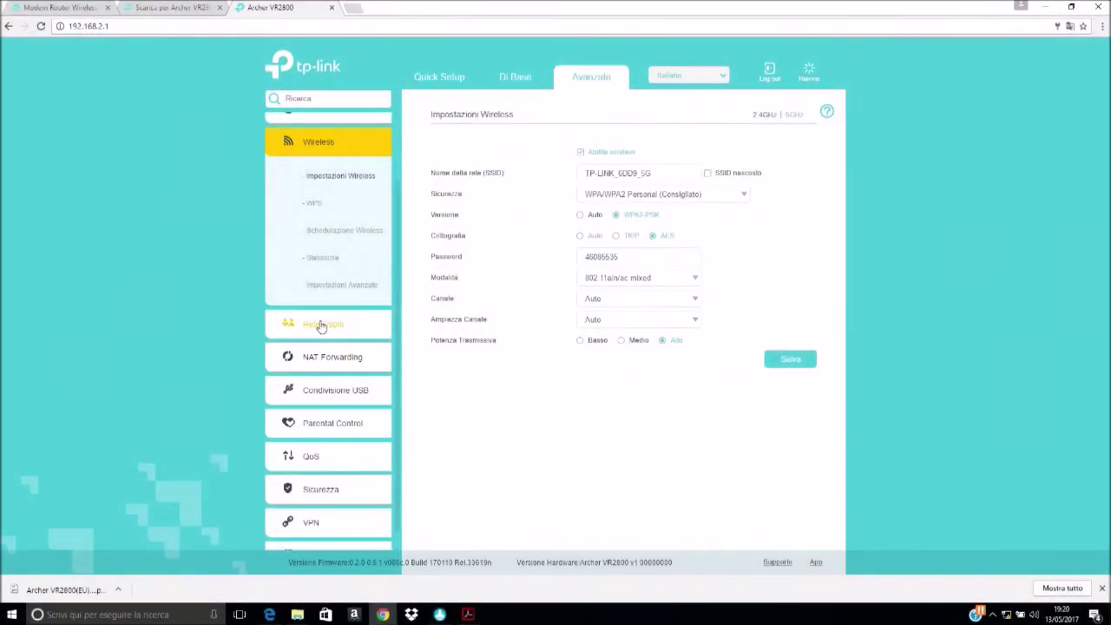
# Review the guest network settings and the USB storage sharing page with its account and access methods.
pyautogui.click(323, 323)
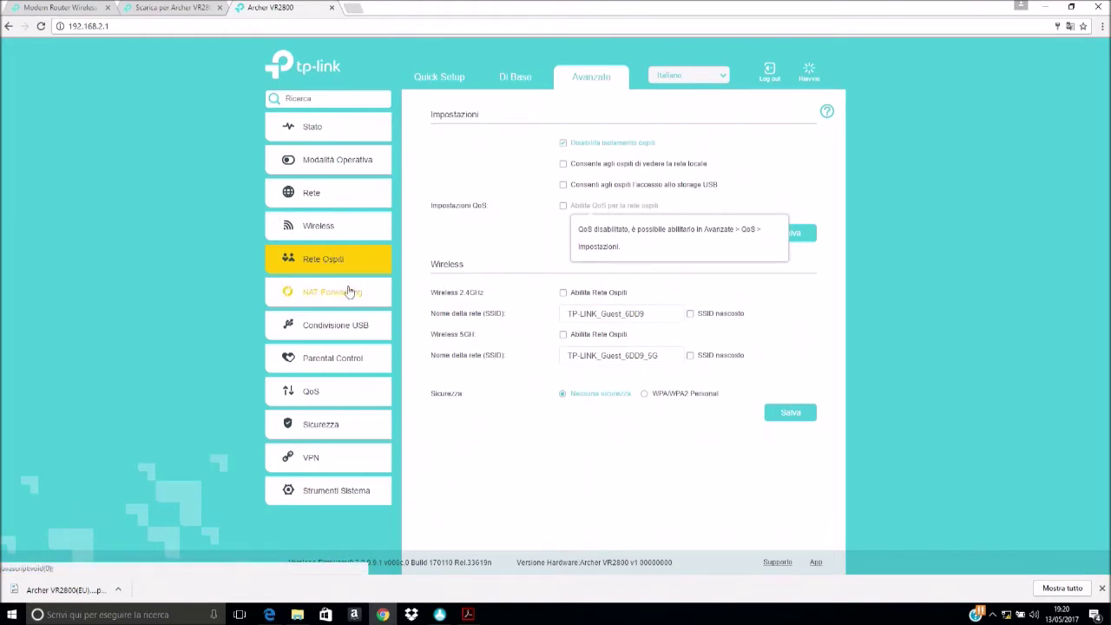
pyautogui.click(345, 332)
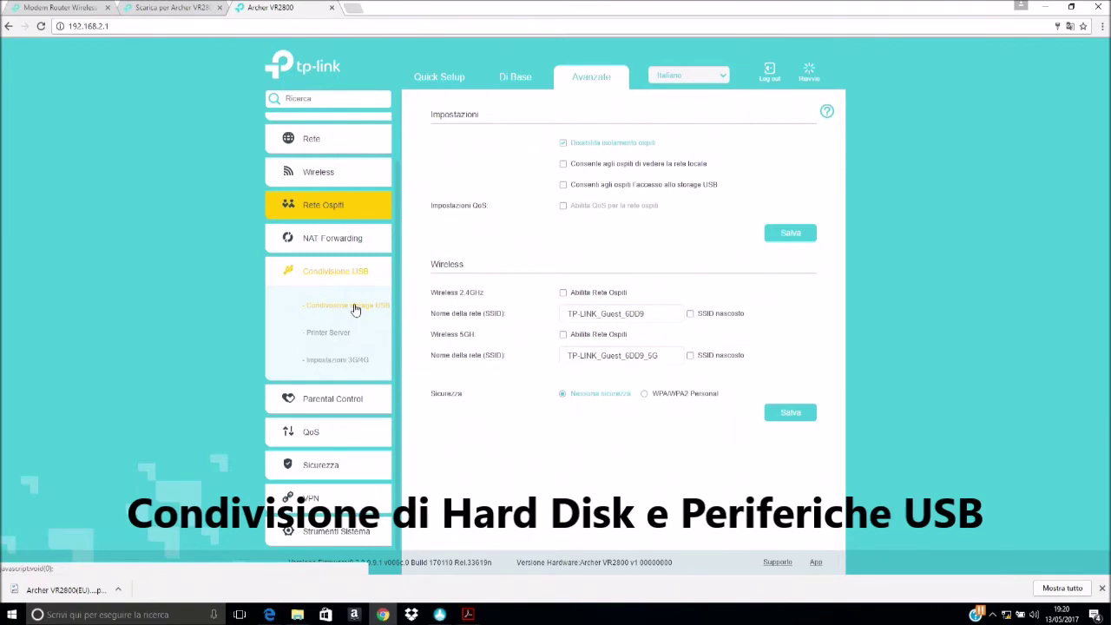
pyautogui.click(354, 307)
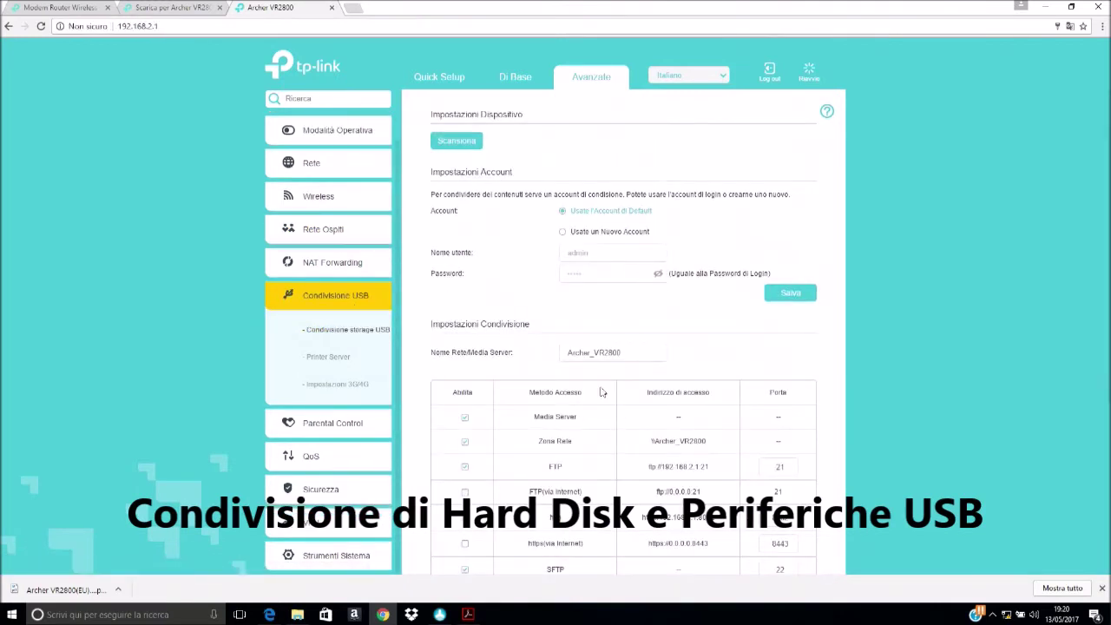
pyautogui.scroll(-2, 615, 398)
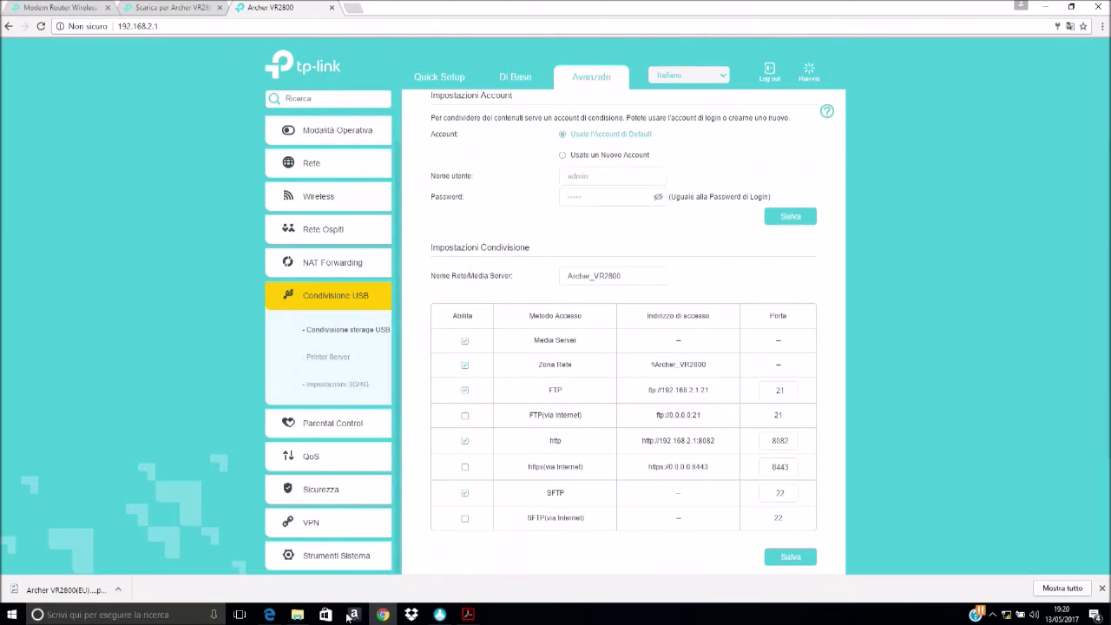
# Check the Archer VR2800 firmware download page and read the product overview down to the wireless speed section.
pyautogui.click(171, 7)
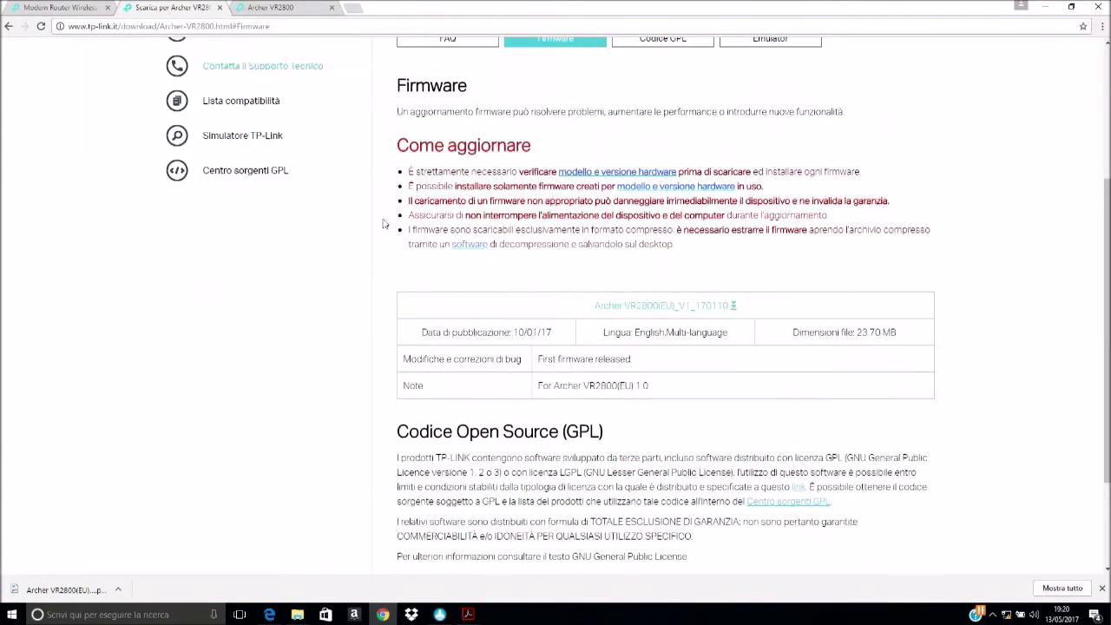
pyautogui.click(78, 7)
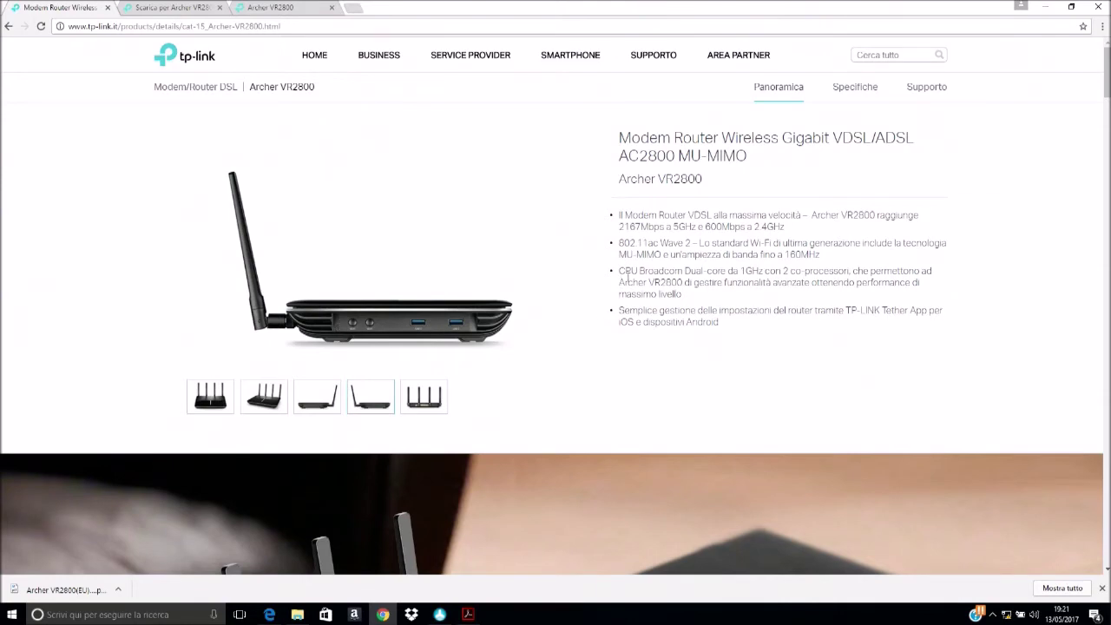
pyautogui.scroll(-15, 630, 285)
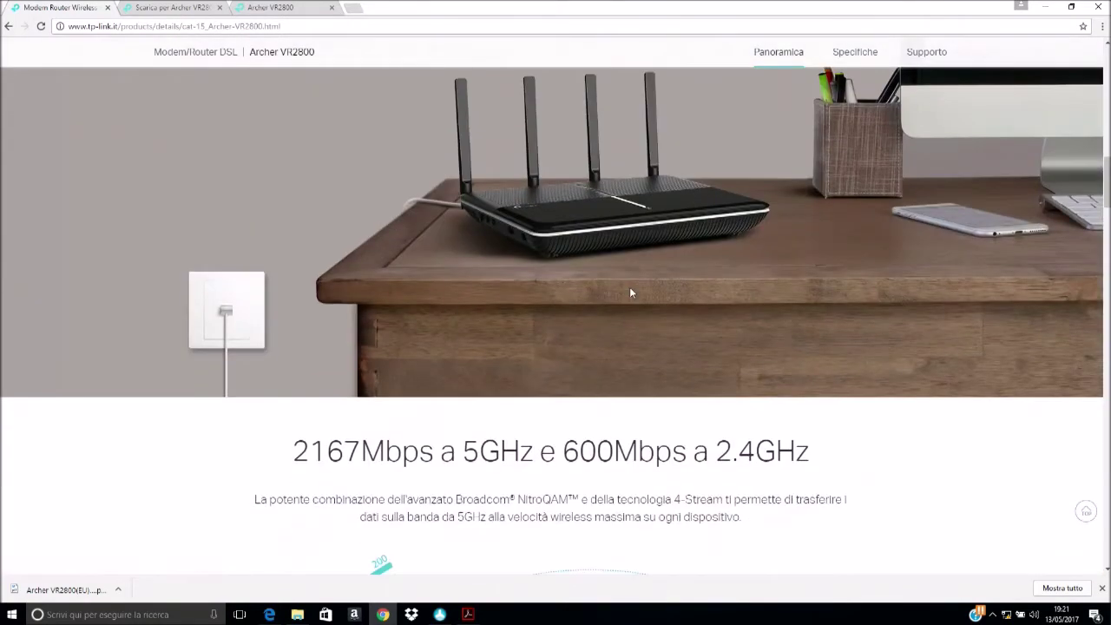
pyautogui.scroll(-3, 632, 293)
pyautogui.scroll(-1, 382, 256)
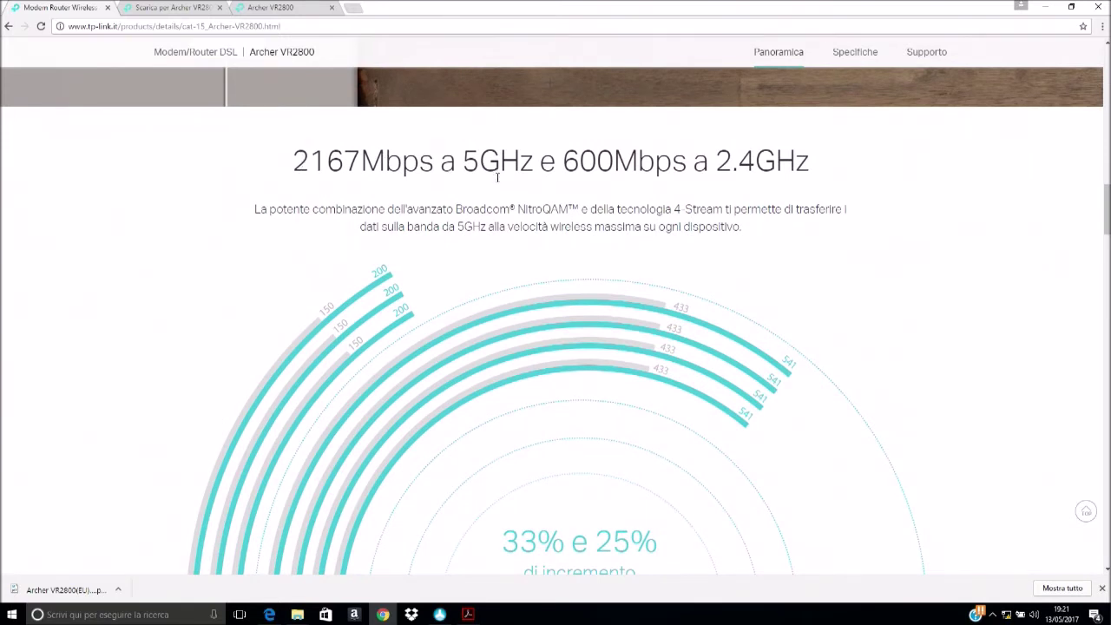
pyautogui.scroll(-1, 502, 170)
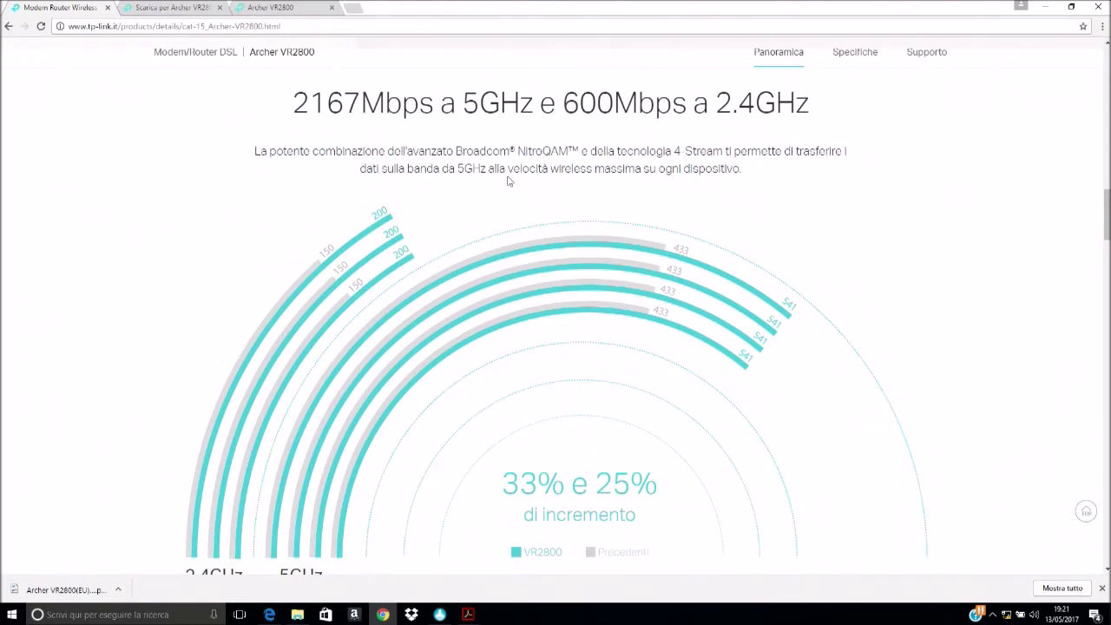
# Read the Archer VR2800 overview sections on wireless band speeds, Wave 2 MU-MIMO, Wi-Fi coverage, and the Ethernet and USB 3.0 ports.
pyautogui.scroll(-3, 510, 173)
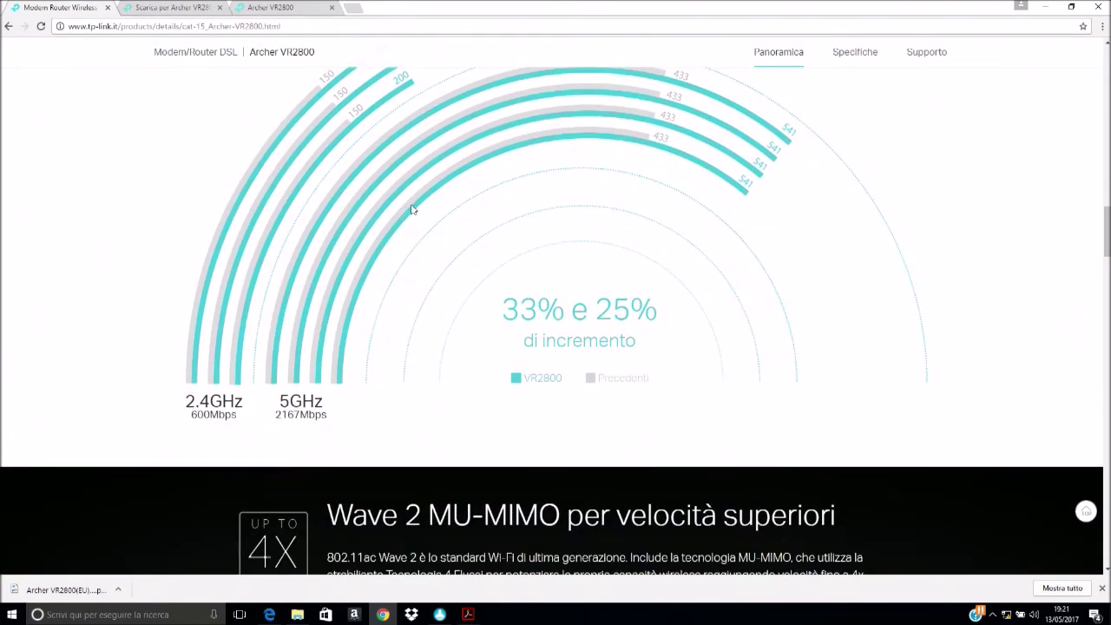
pyautogui.scroll(-5, 415, 205)
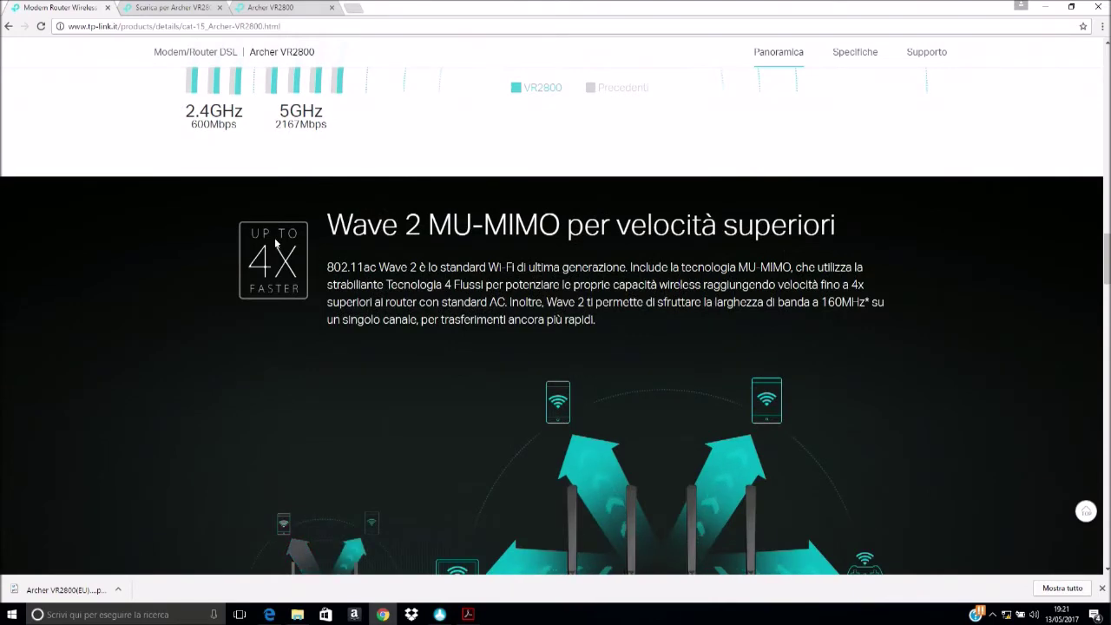
pyautogui.scroll(-2, 274, 245)
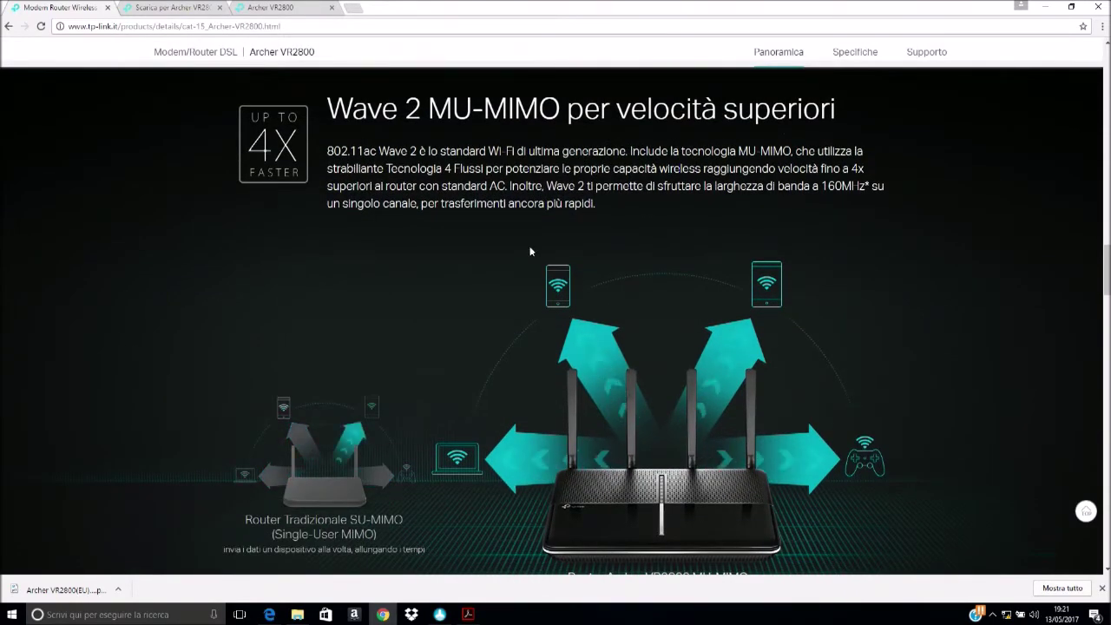
pyautogui.scroll(-2, 529, 250)
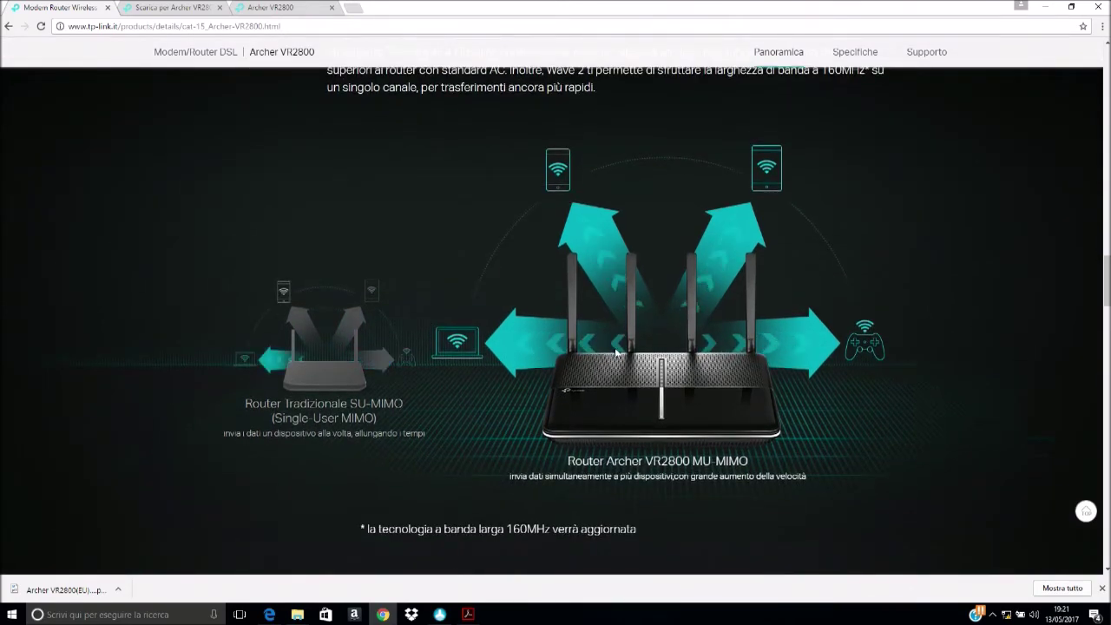
pyautogui.scroll(-2, 660, 369)
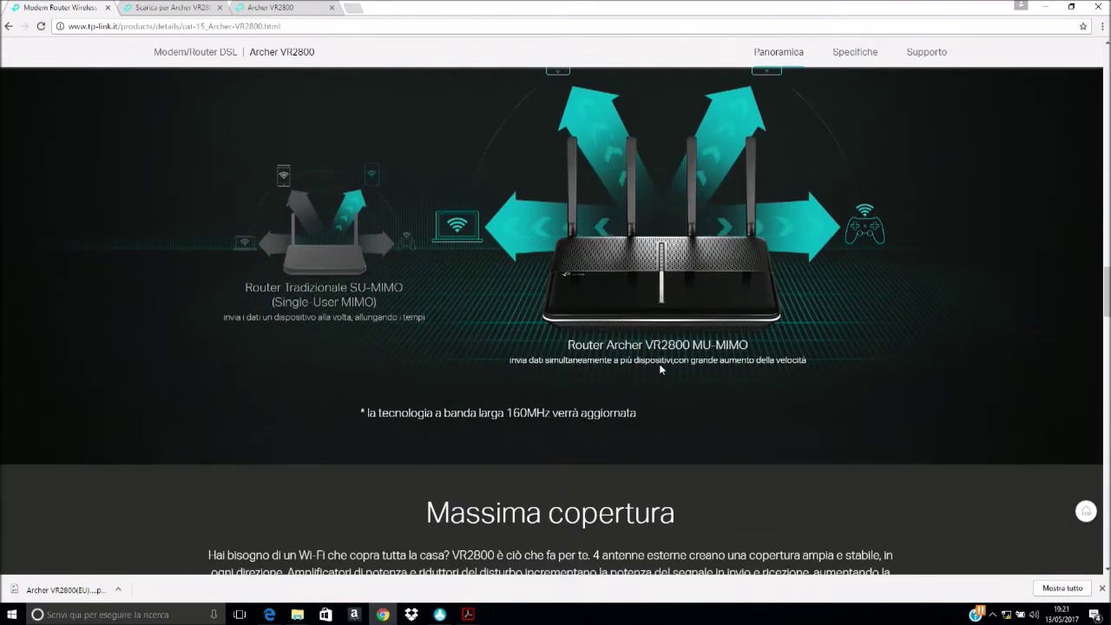
pyautogui.scroll(-3, 661, 365)
pyautogui.scroll(-2, 662, 360)
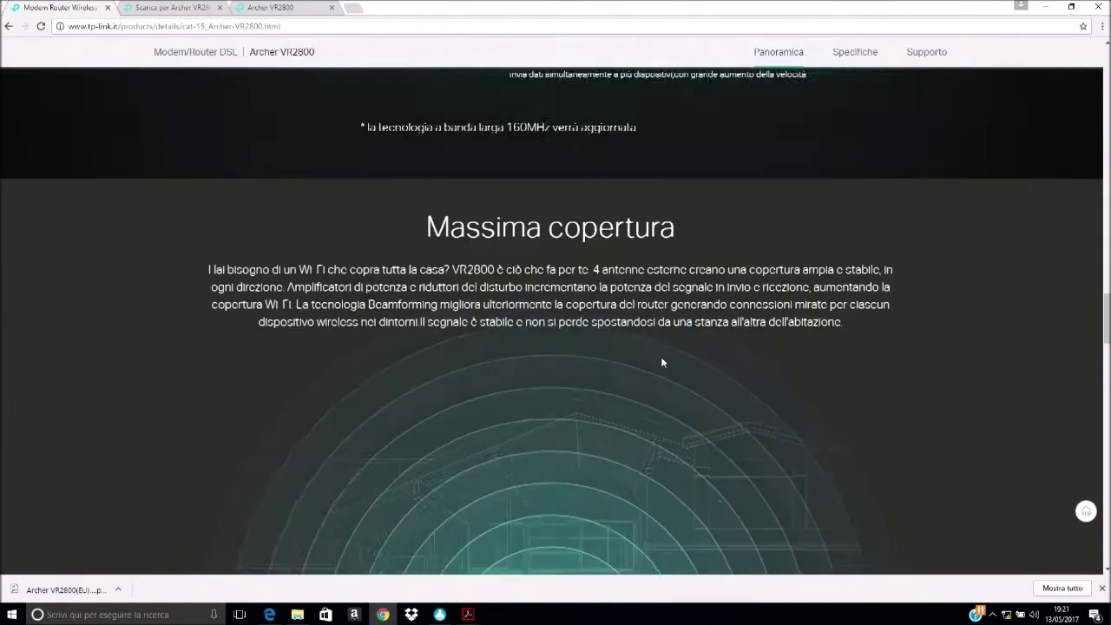
pyautogui.scroll(-5, 661, 362)
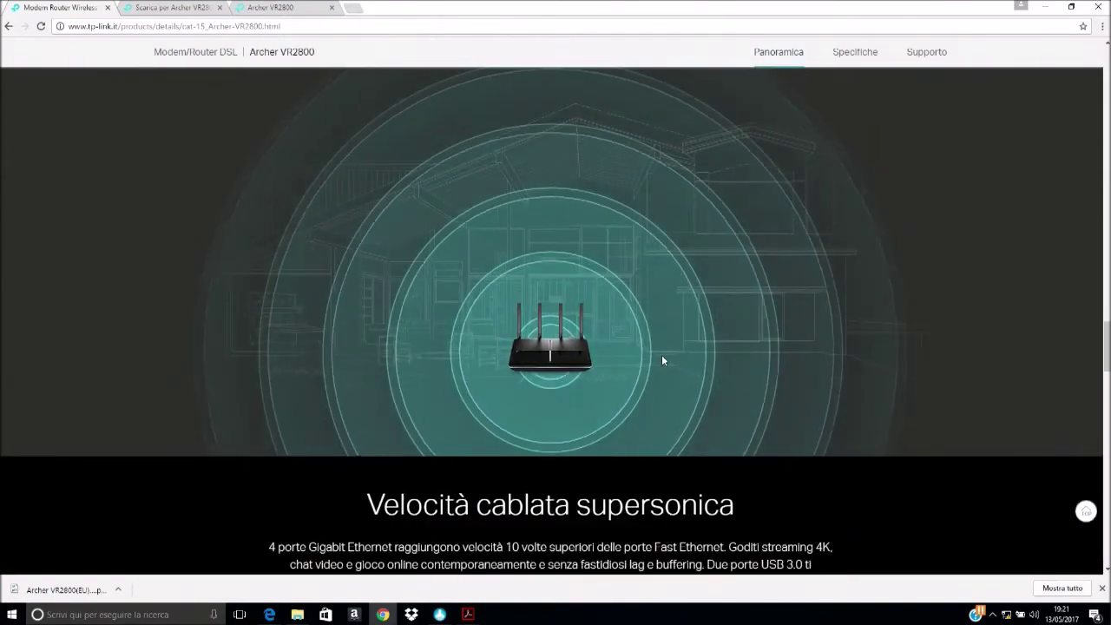
pyautogui.scroll(-5, 662, 355)
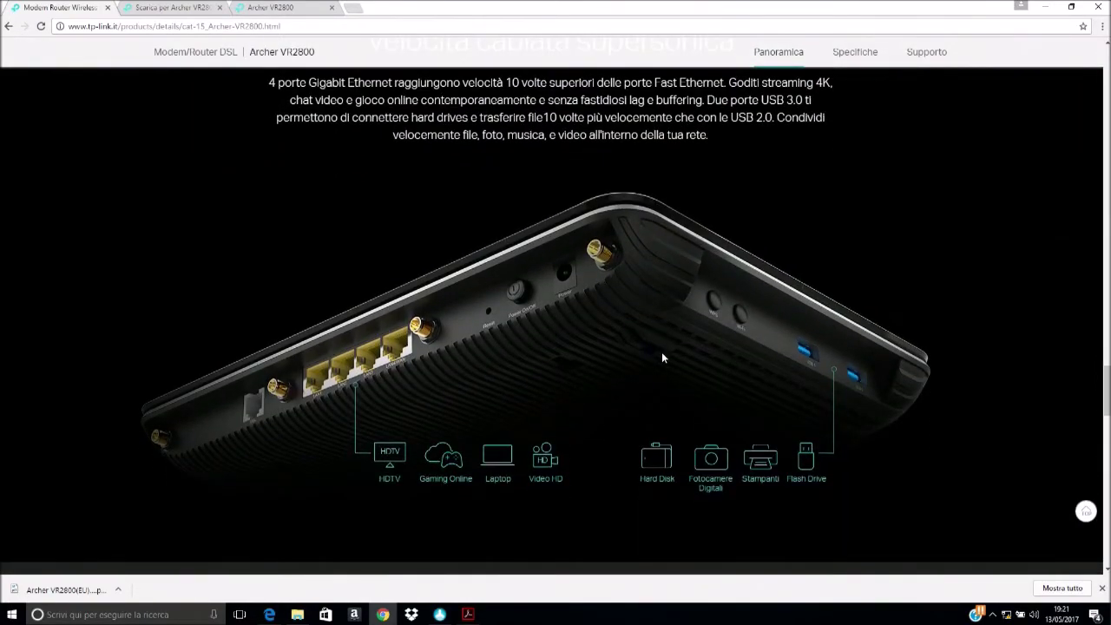
pyautogui.scroll(-1, 662, 356)
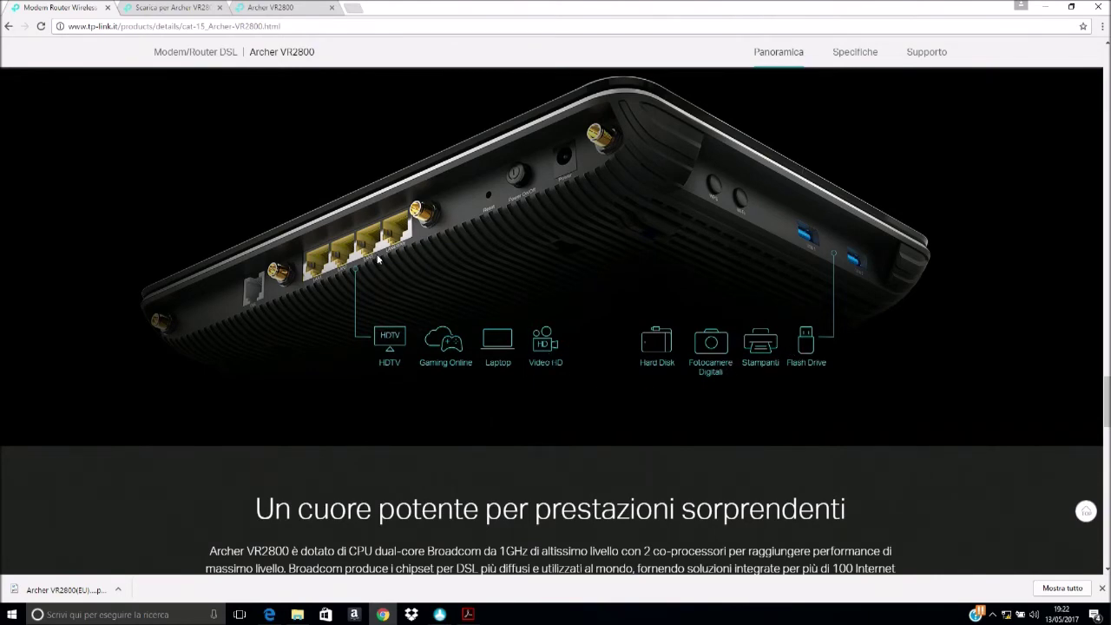
# Review the overview sections on the processor, Tether app installation and additional features such as IPv6, IPTV, quality of service and VPN server.
pyautogui.scroll(-6, 390, 280)
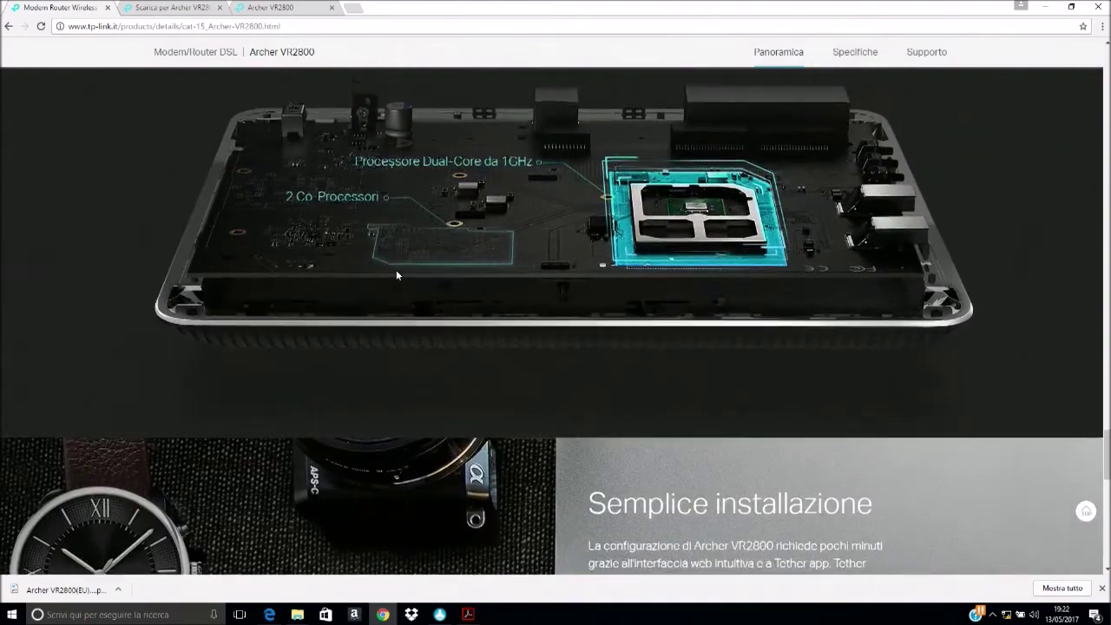
pyautogui.scroll(1, 387, 330)
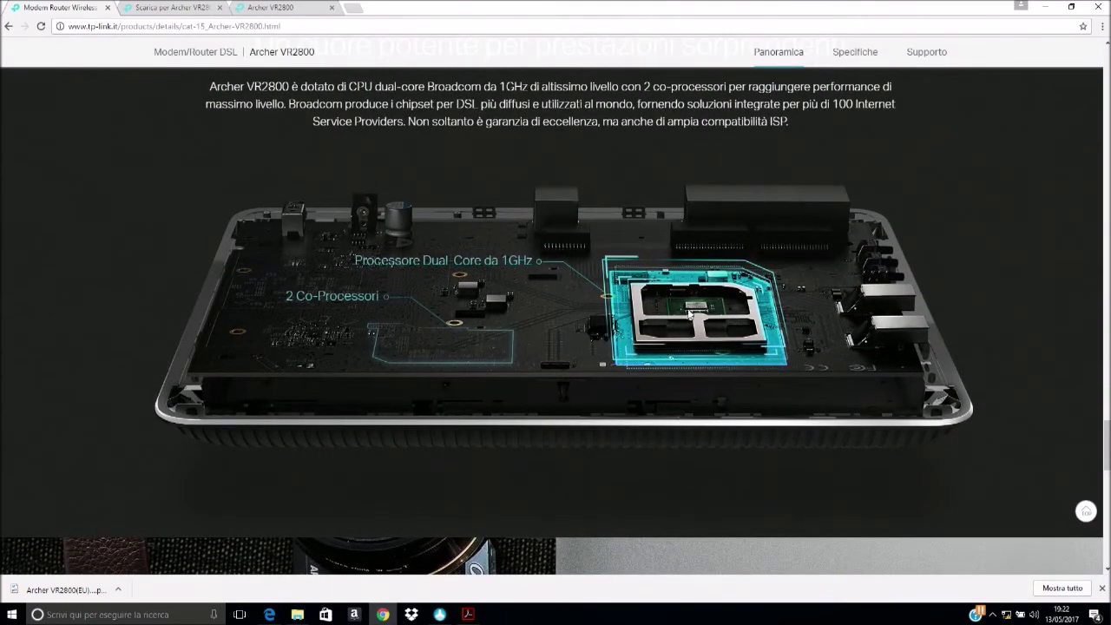
pyautogui.scroll(-5, 443, 308)
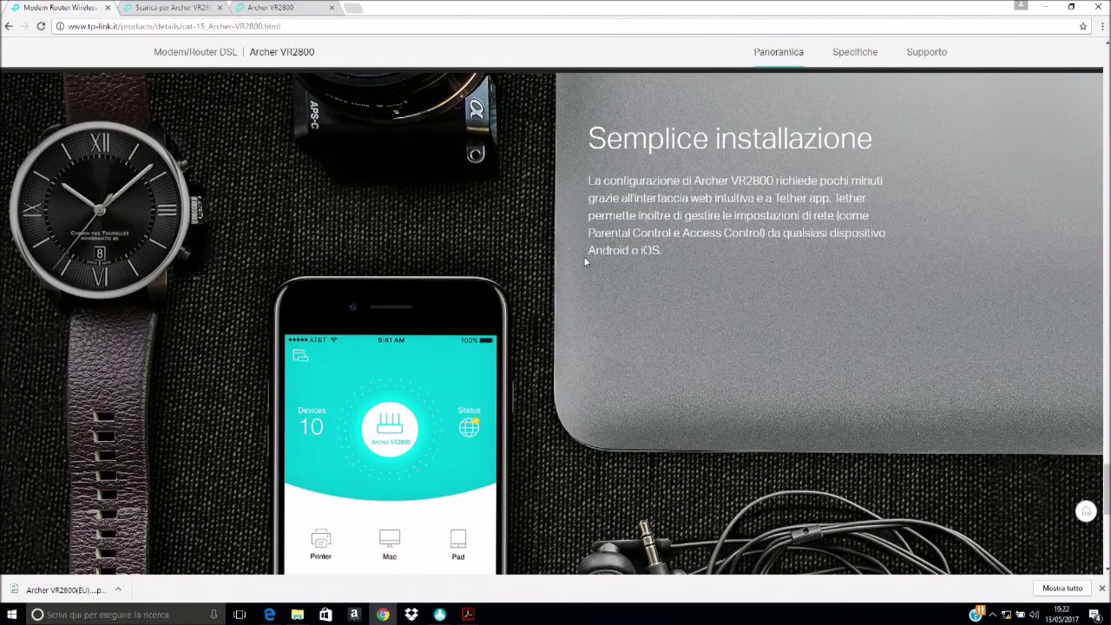
pyautogui.scroll(-3, 585, 261)
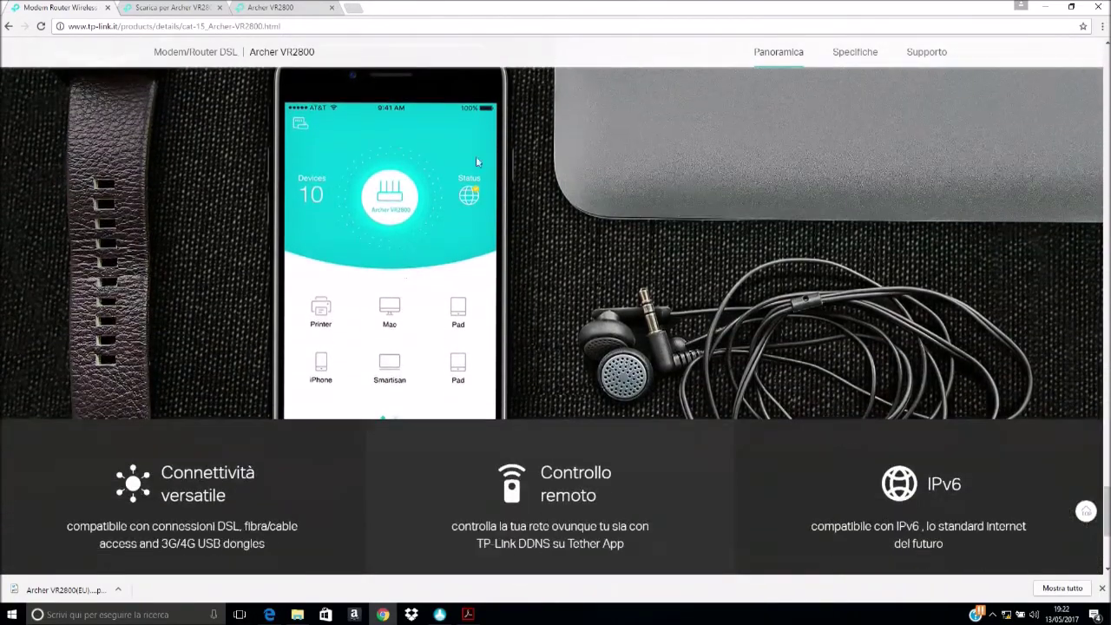
pyautogui.scroll(-1, 434, 217)
pyautogui.scroll(1, 389, 238)
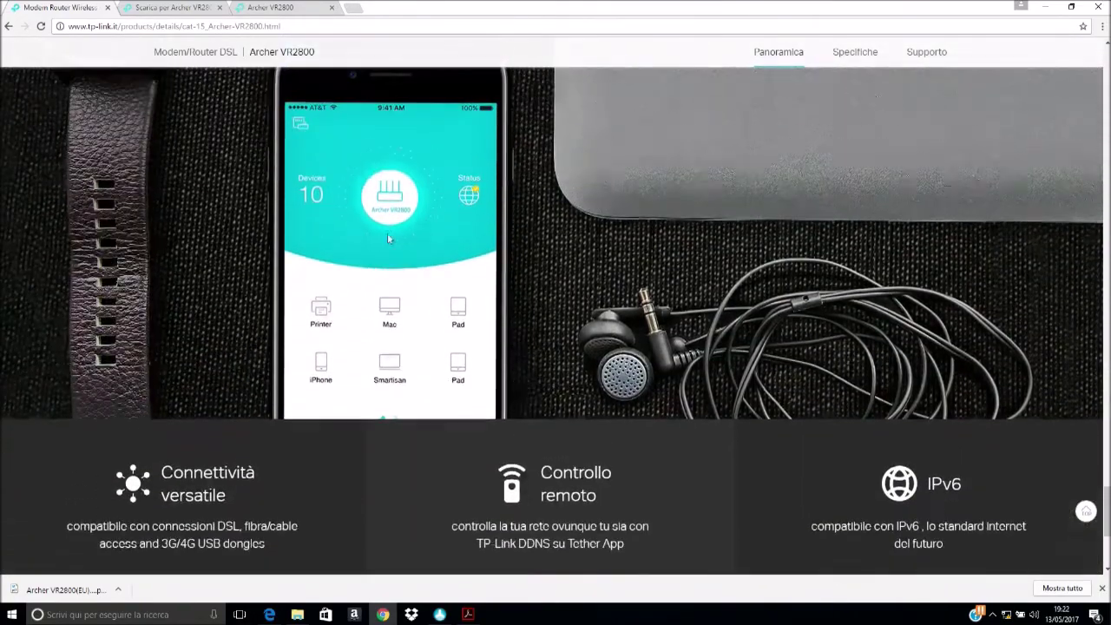
pyautogui.scroll(-3, 357, 254)
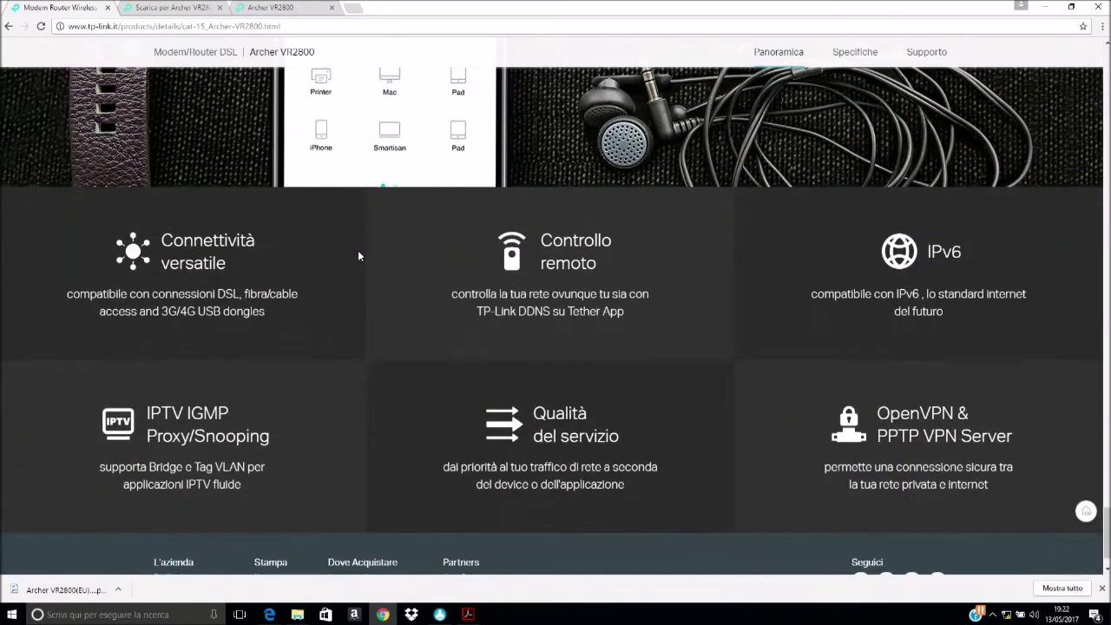
pyautogui.scroll(-1, 358, 257)
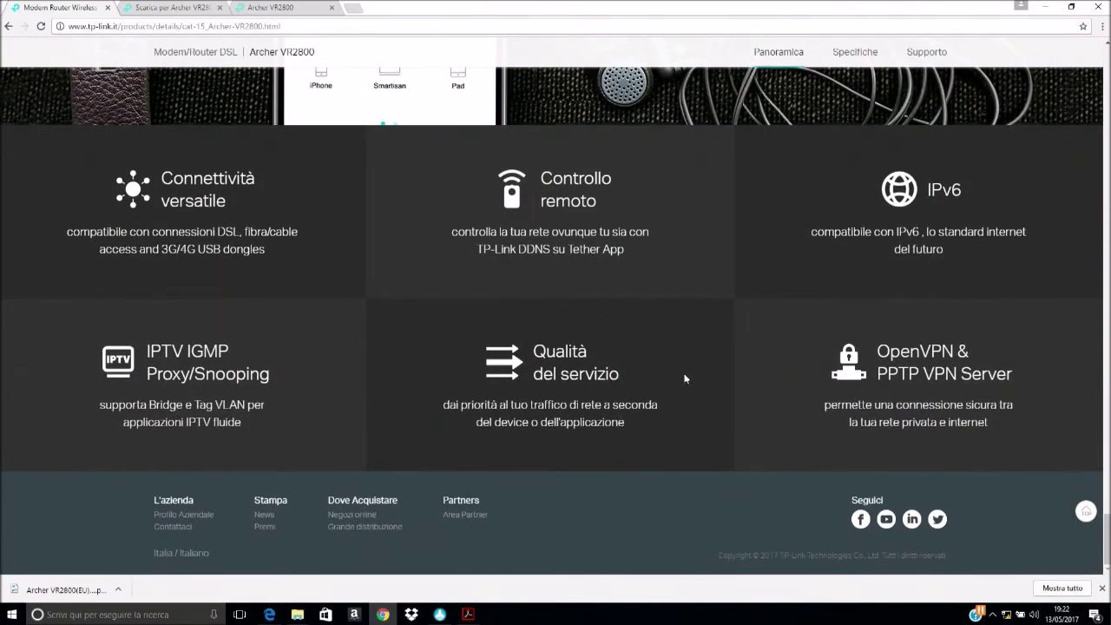
pyautogui.scroll(15, 716, 360)
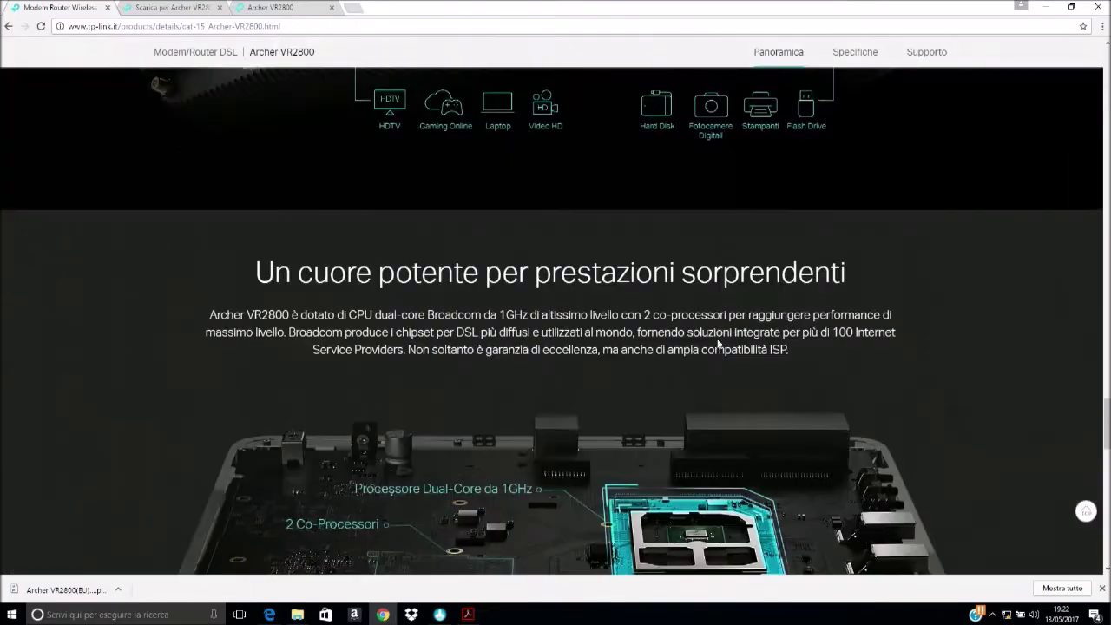
pyautogui.scroll(5, 629, 248)
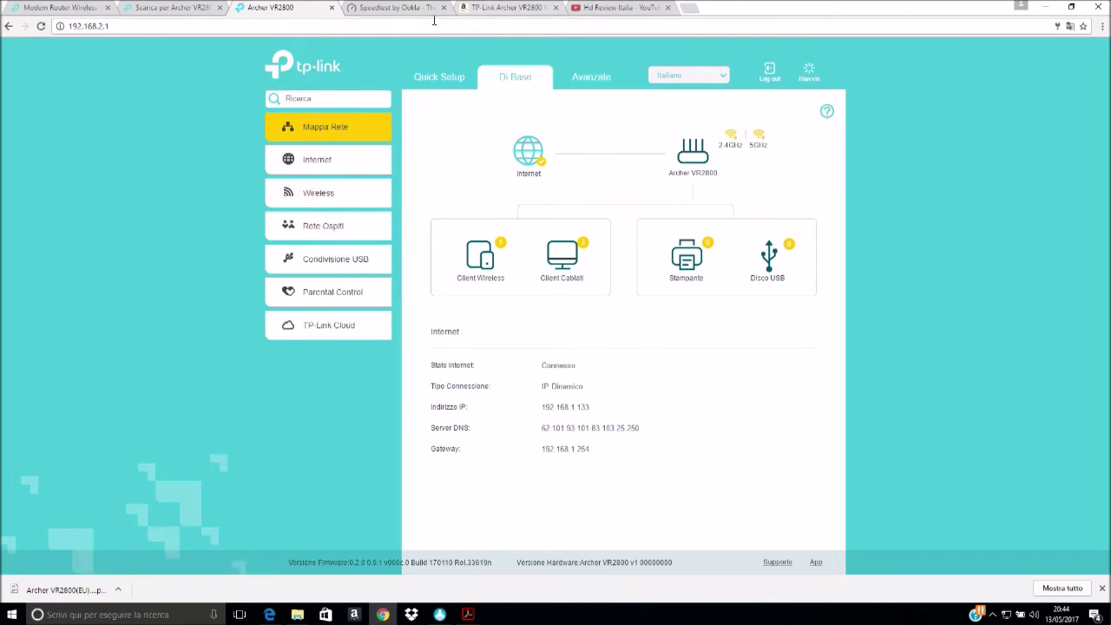
# Switch to the open Speedtest by Ookla page and start an internet speed test.
pyautogui.click(397, 8)
pyautogui.click(510, 246)
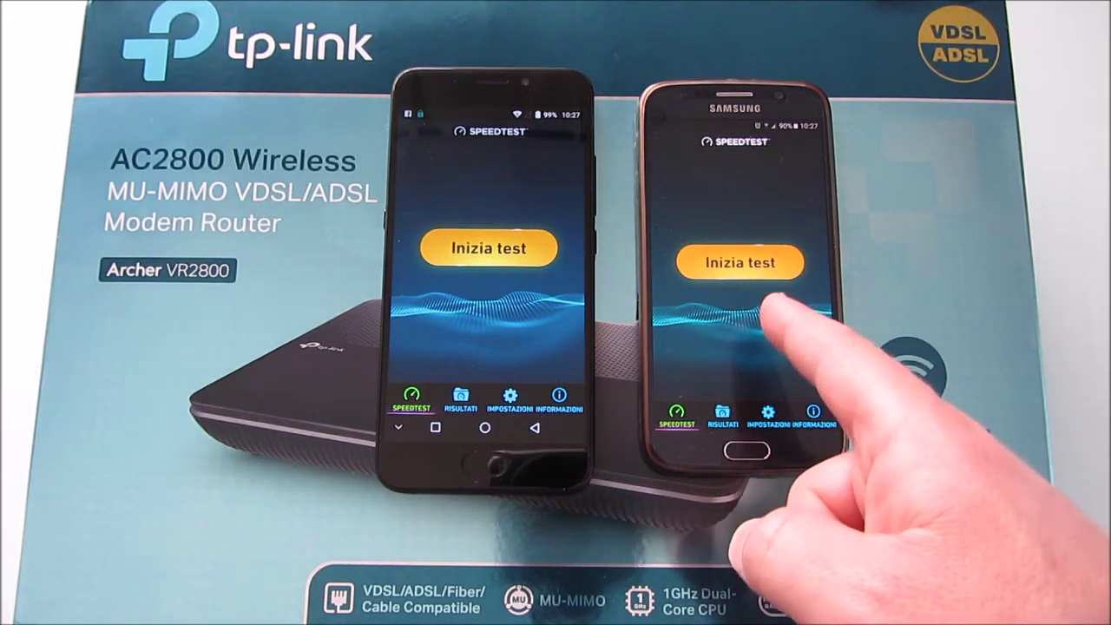
pyautogui.click(739, 263)
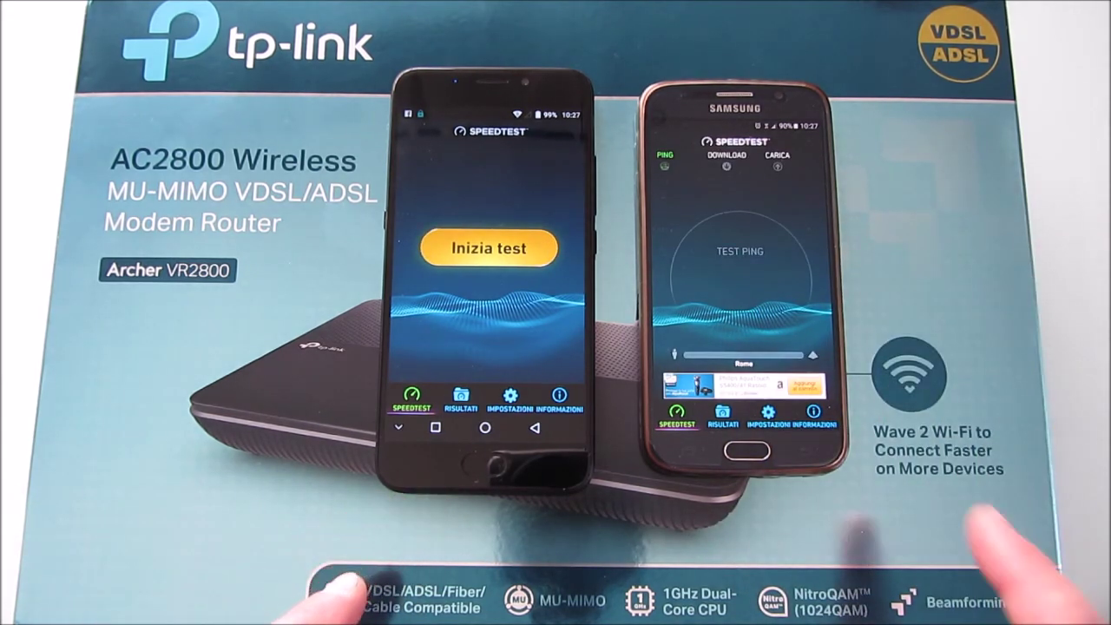